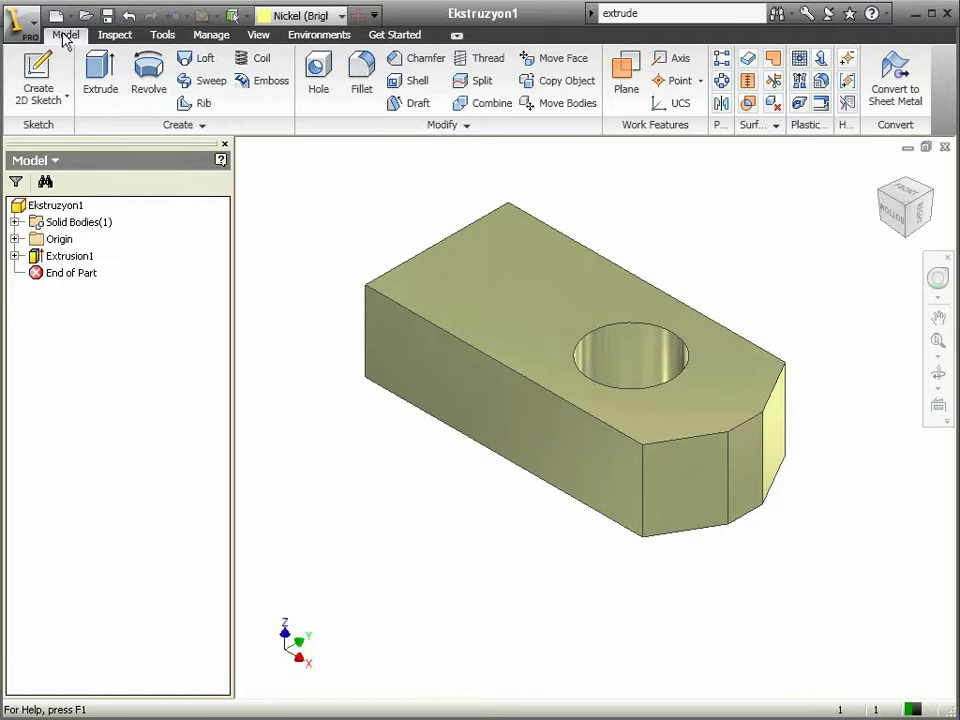
Step: Start a 2D sketch on the narrow flat face at the block's chamfered end and view it head-on
click(67, 100)
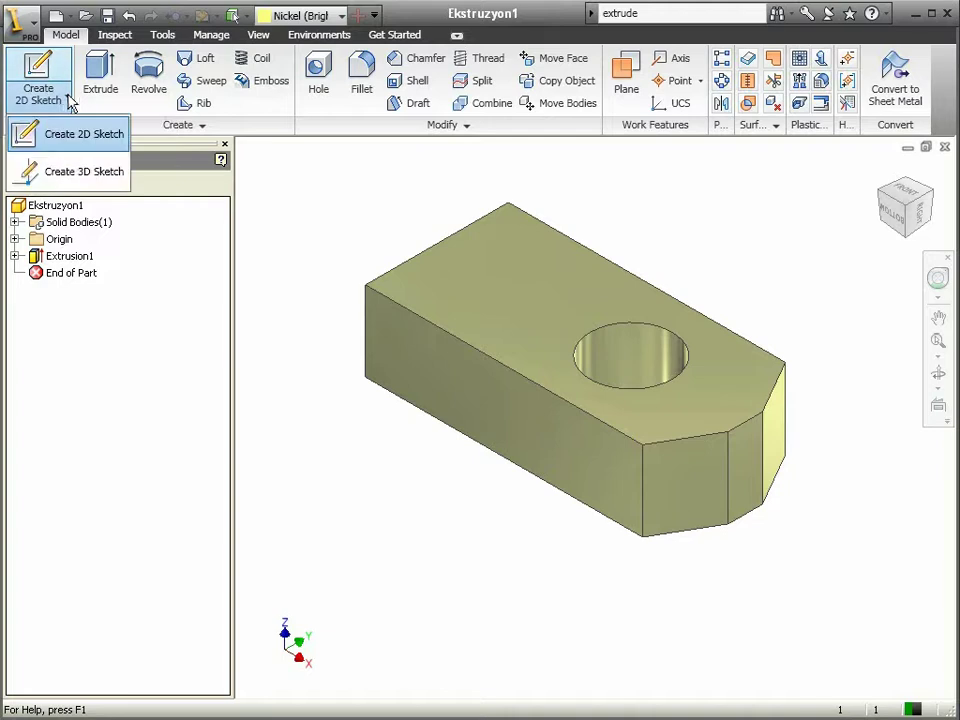
click(85, 146)
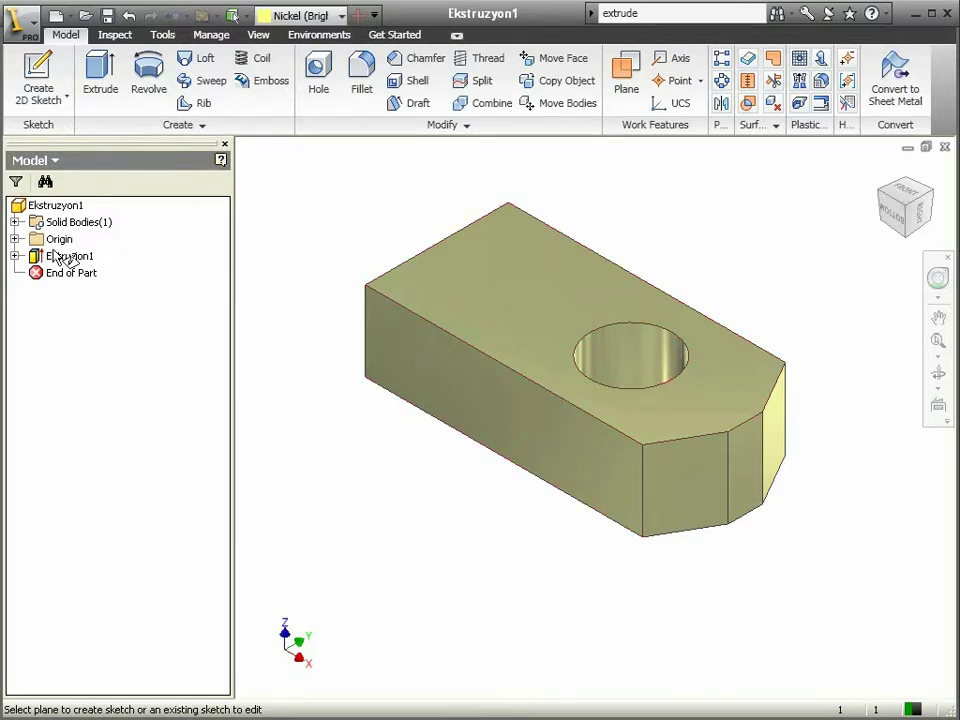
click(15, 239)
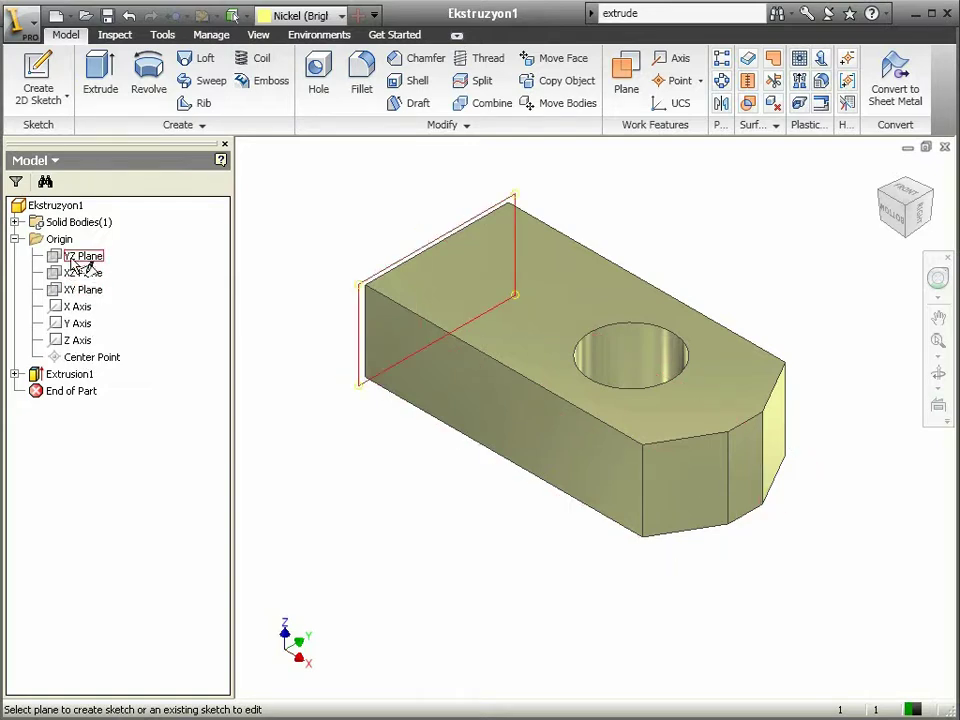
click(15, 239)
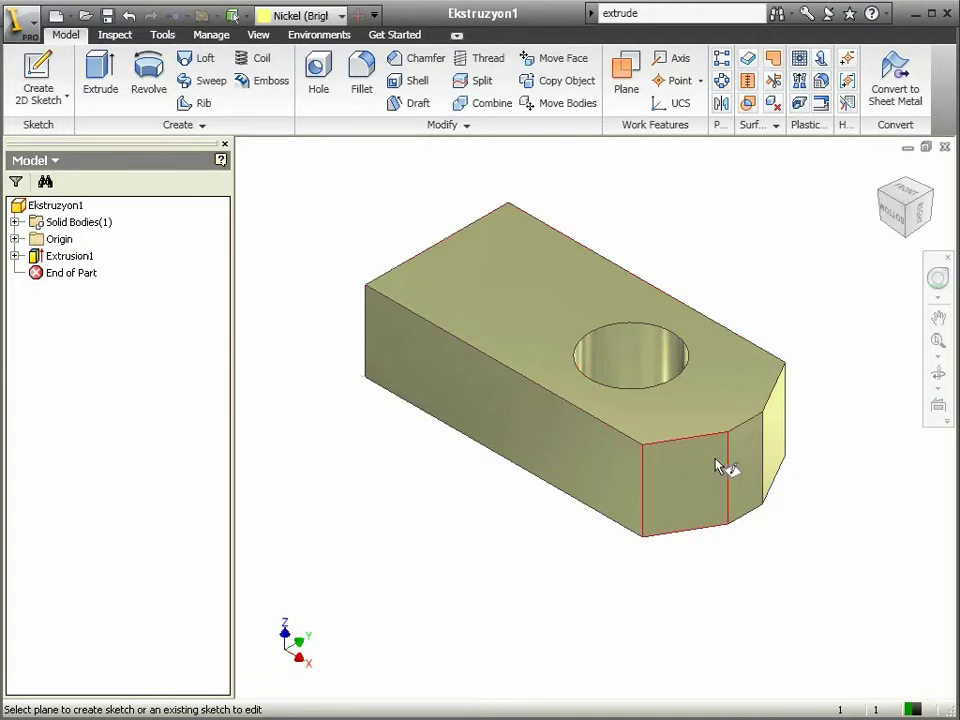
click(745, 470)
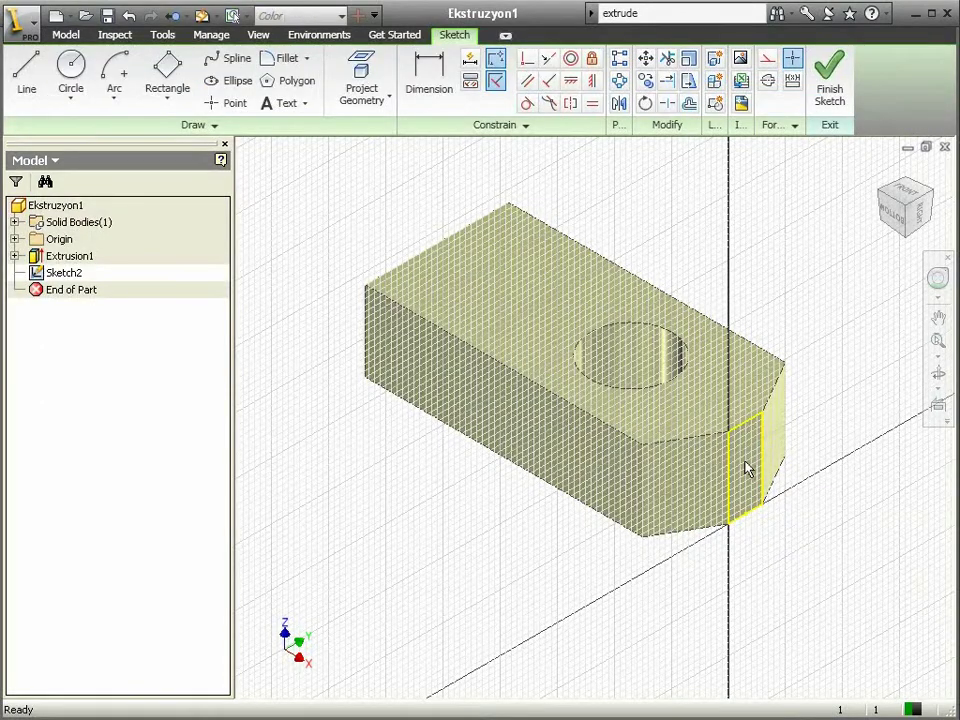
click(921, 214)
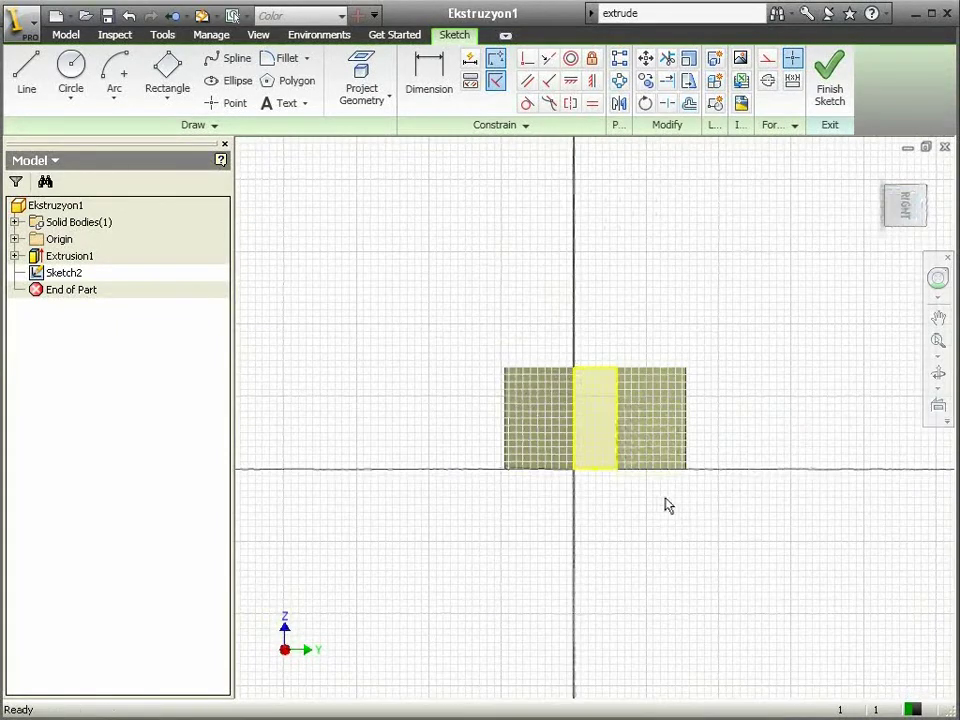
middle_drag(600, 476, 641, 506)
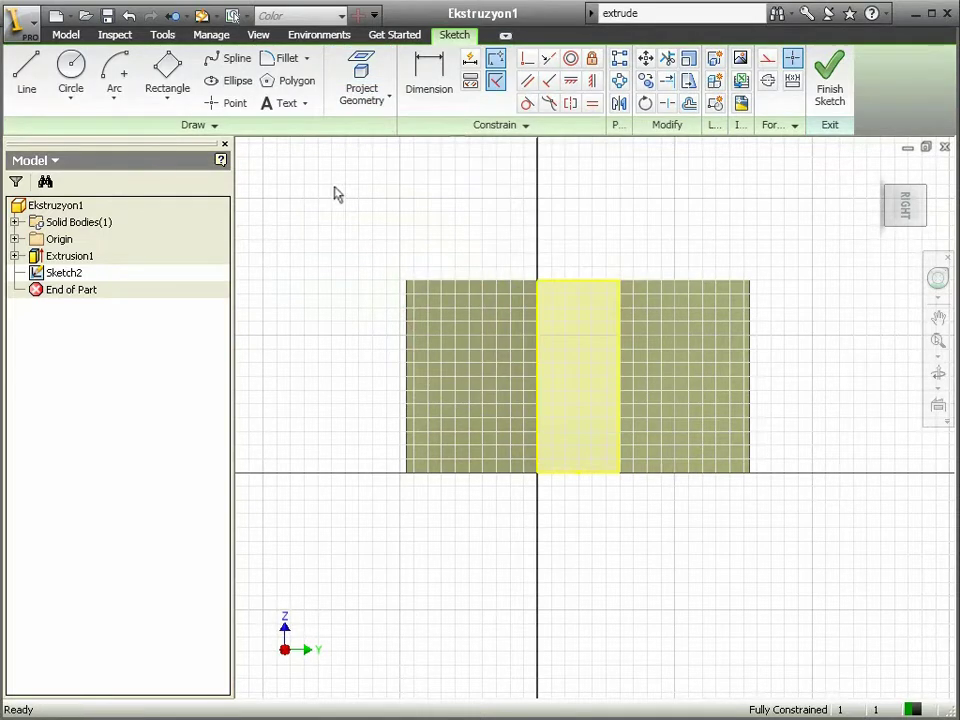
Step: Project the block's two outermost vertical edges into the sketch
click(362, 80)
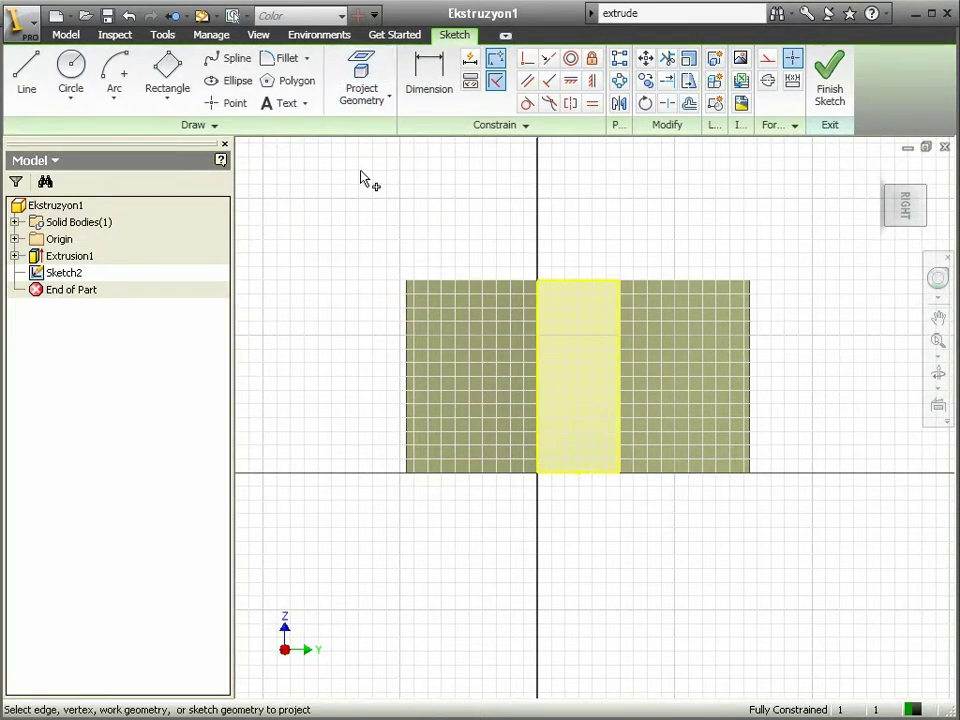
click(408, 338)
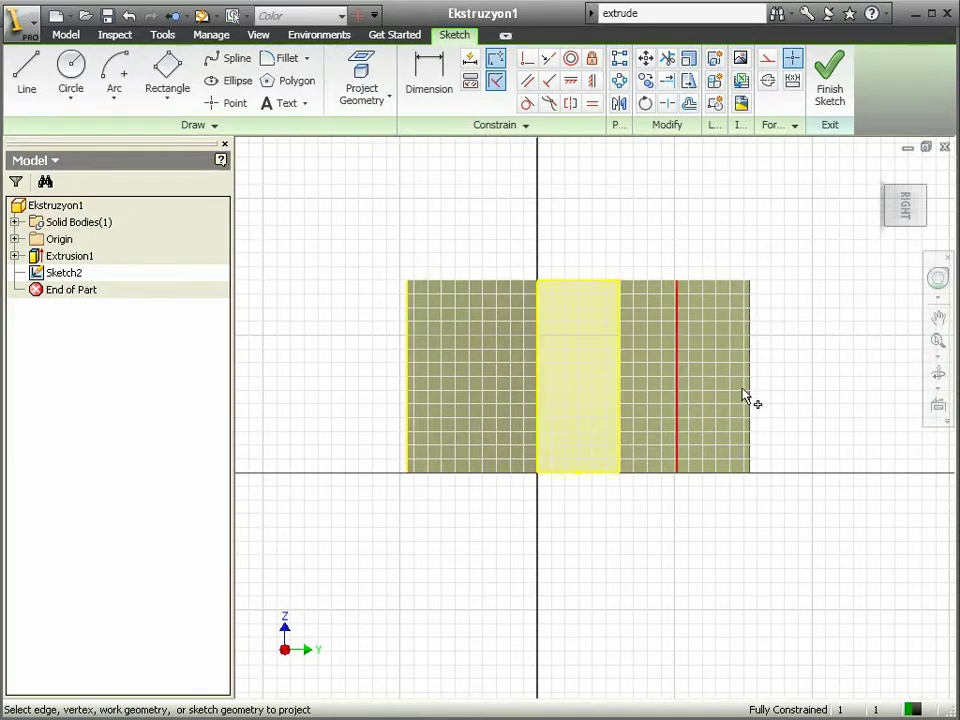
click(752, 356)
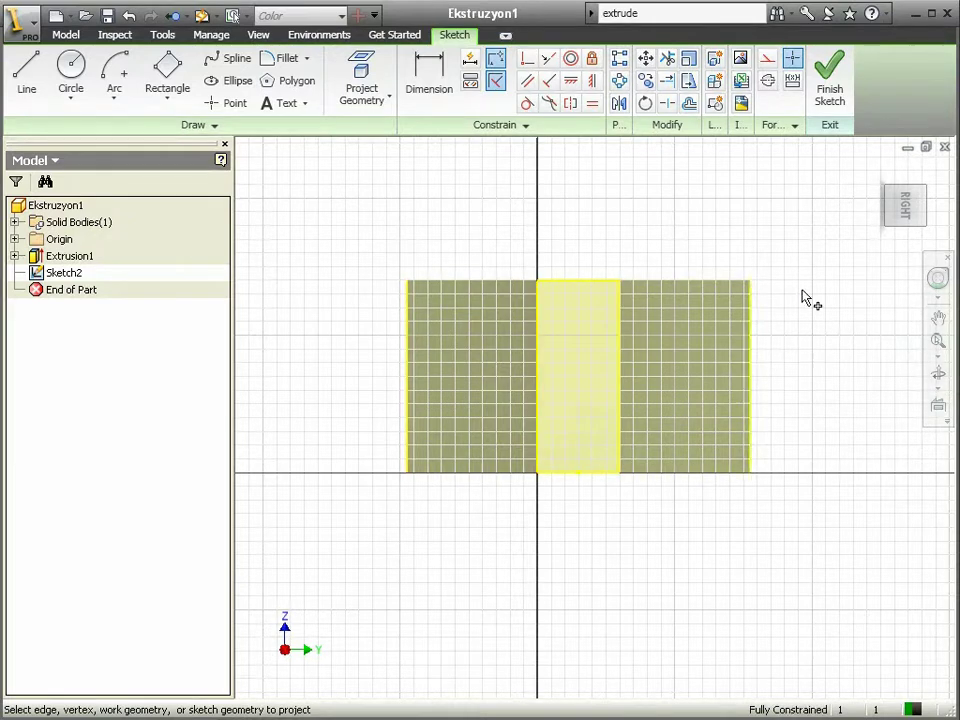
right_click(625, 200)
click(657, 205)
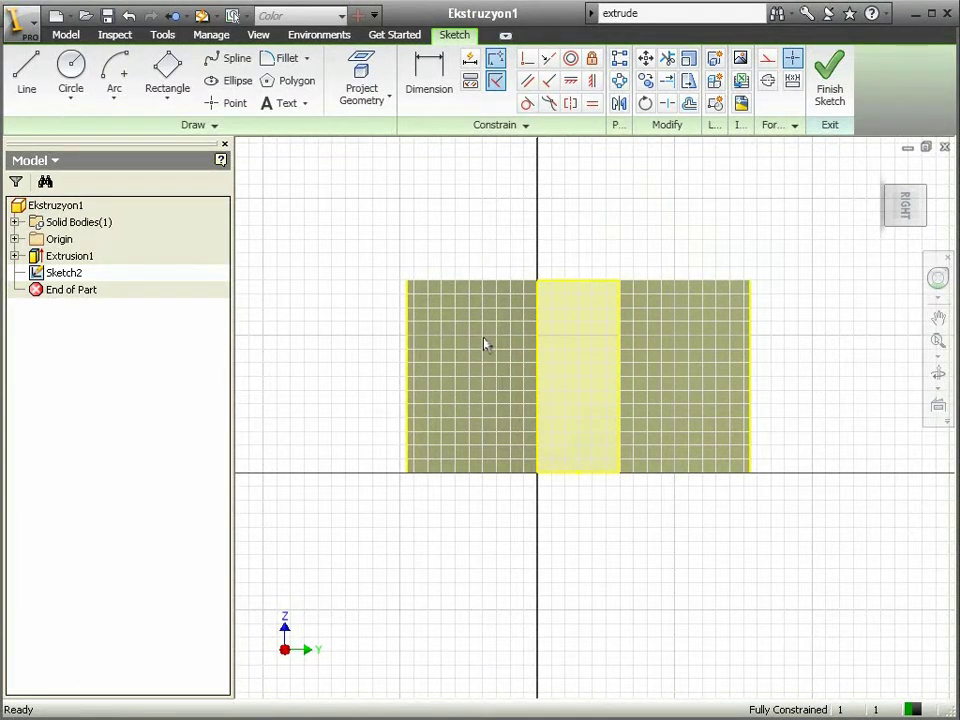
Step: Draw a stepped line between the two projected outer edges, about 8 mm below the top, with a central recess about 6 mm deep and 23 mm wide
key(F4)
mouse_move(497, 294)
mouse_down()
mouse_move(514, 291)
mouse_move(537, 322)
mouse_up()
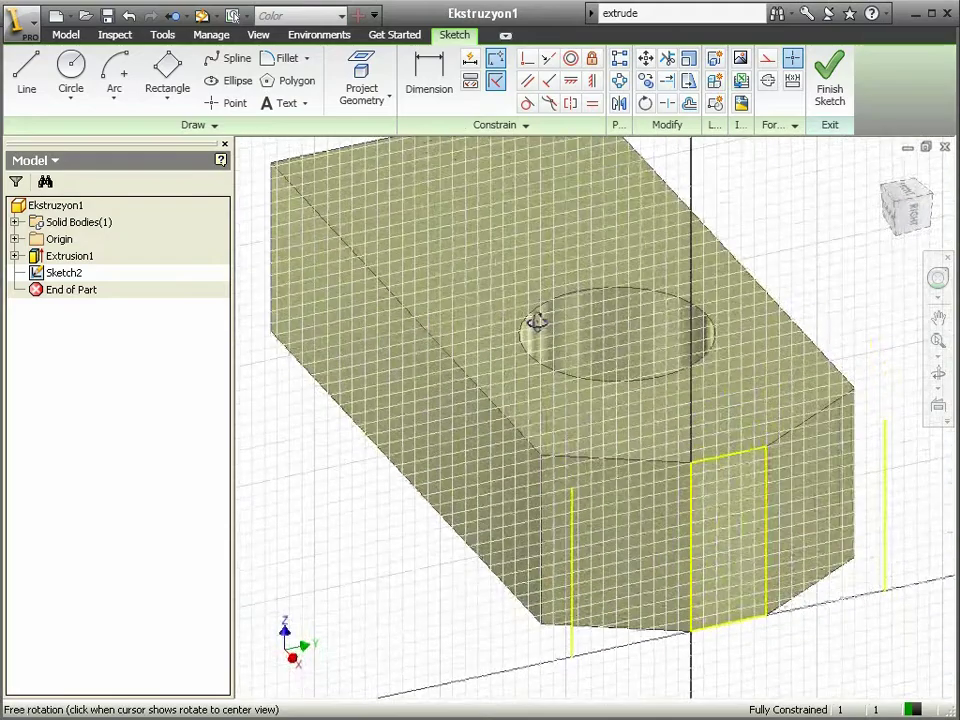
middle_drag(596, 433, 446, 272)
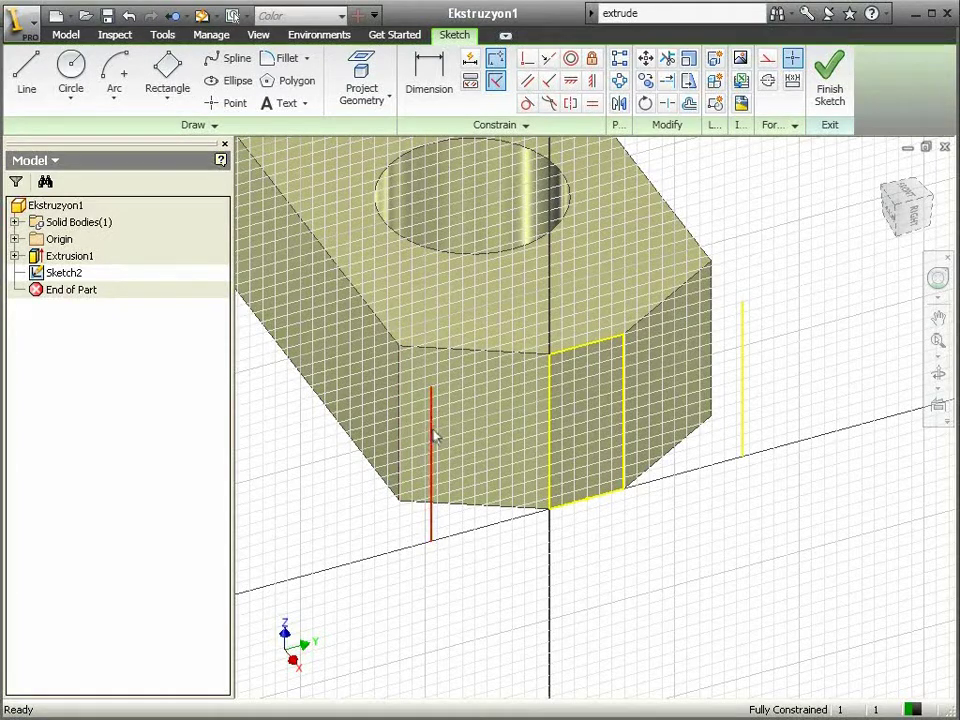
drag(921, 231, 915, 225)
click(915, 220)
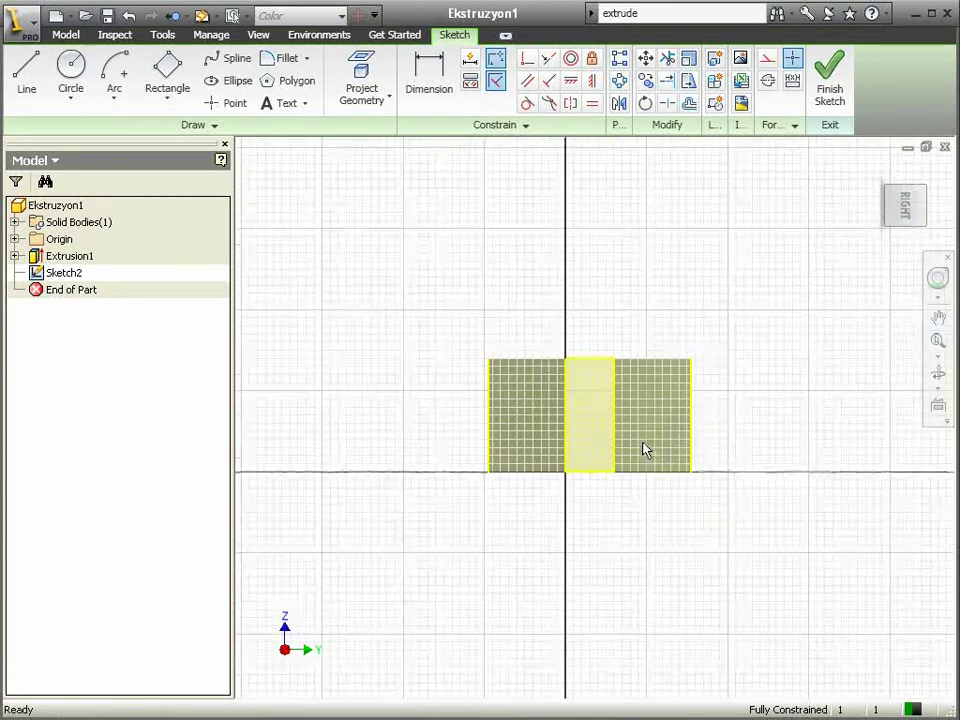
middle_drag(564, 444, 598, 435)
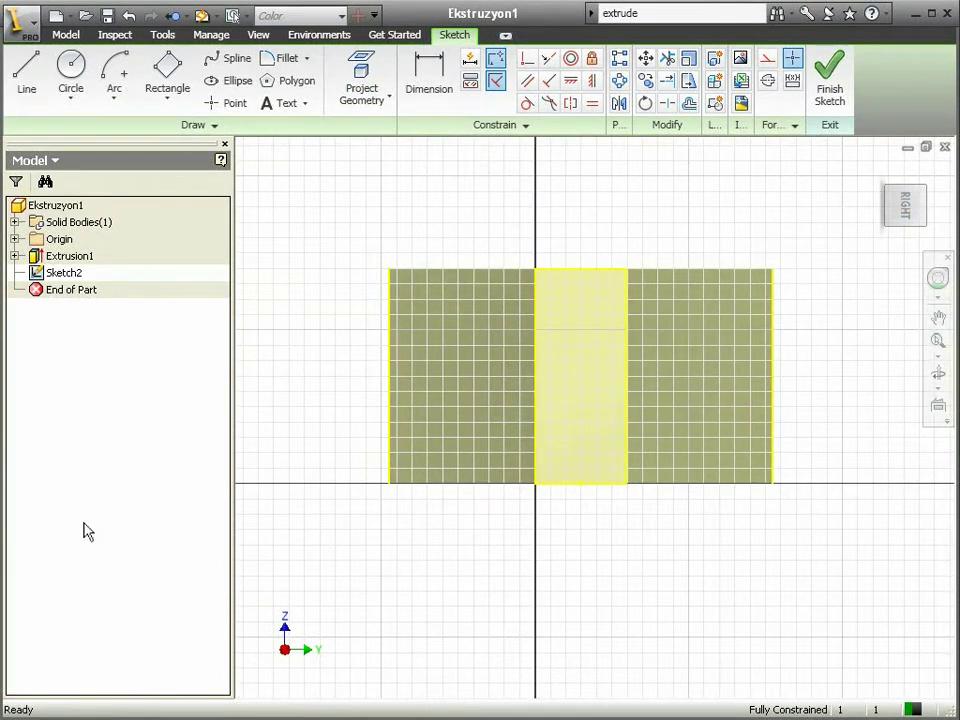
click(26, 86)
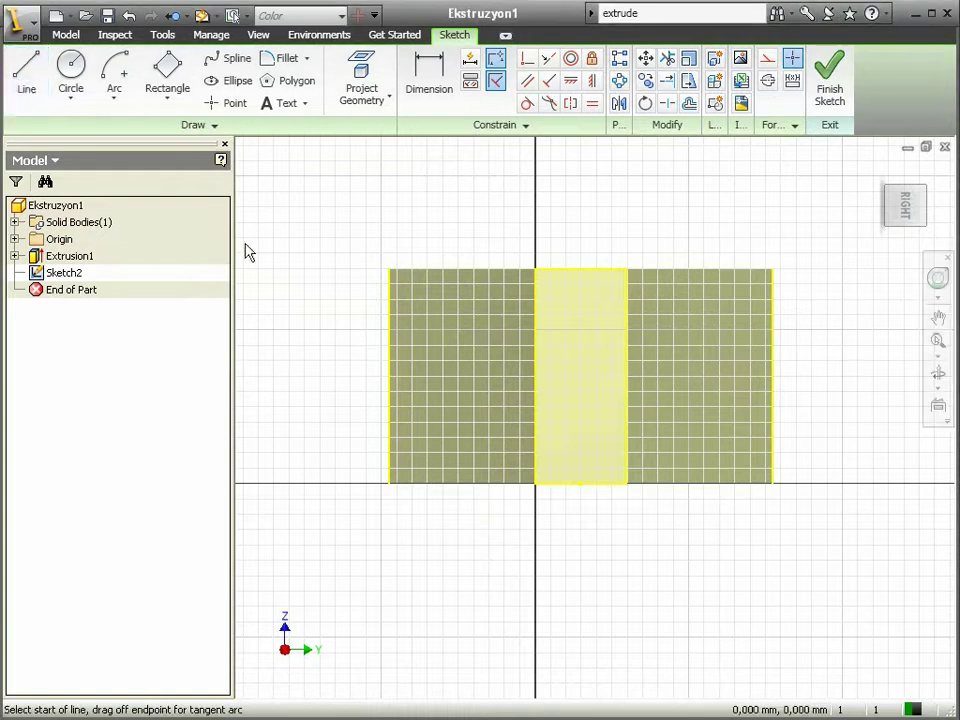
click(389, 329)
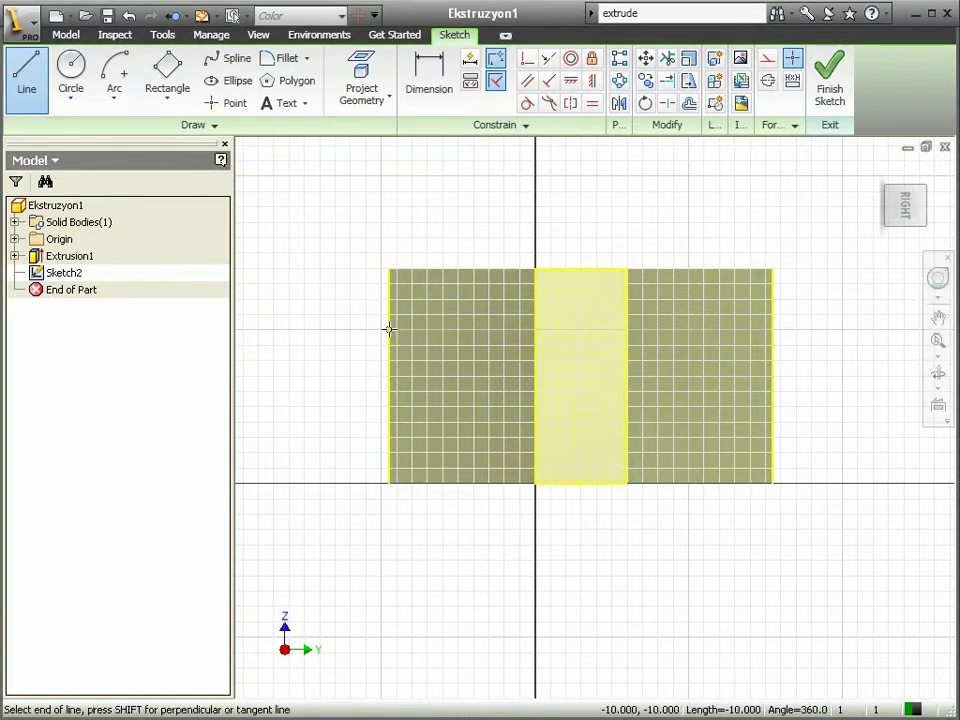
click(491, 329)
click(491, 376)
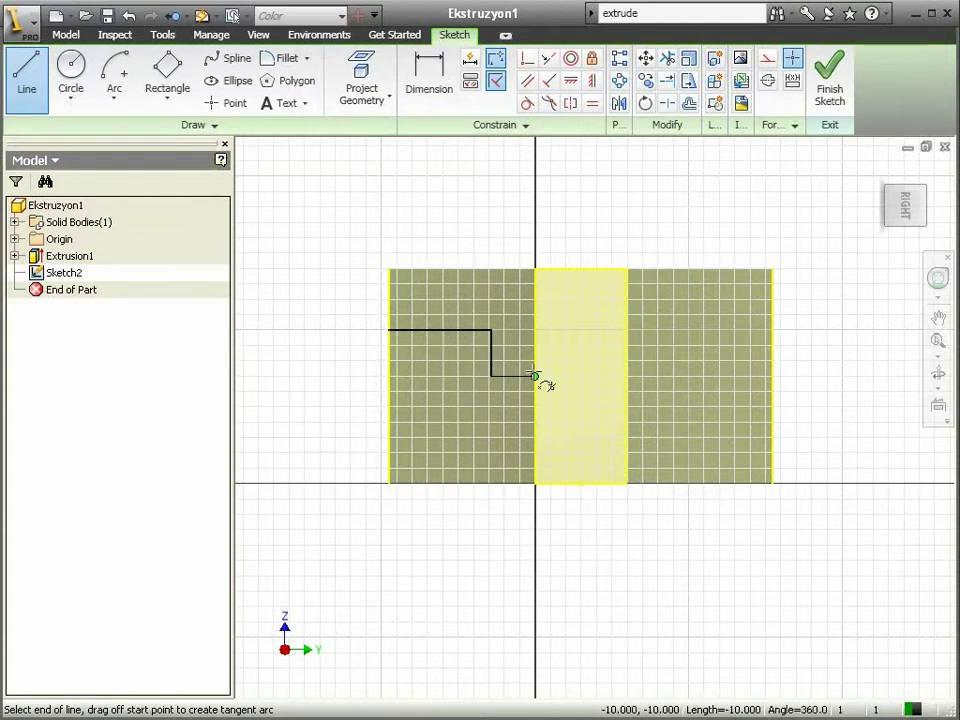
click(674, 376)
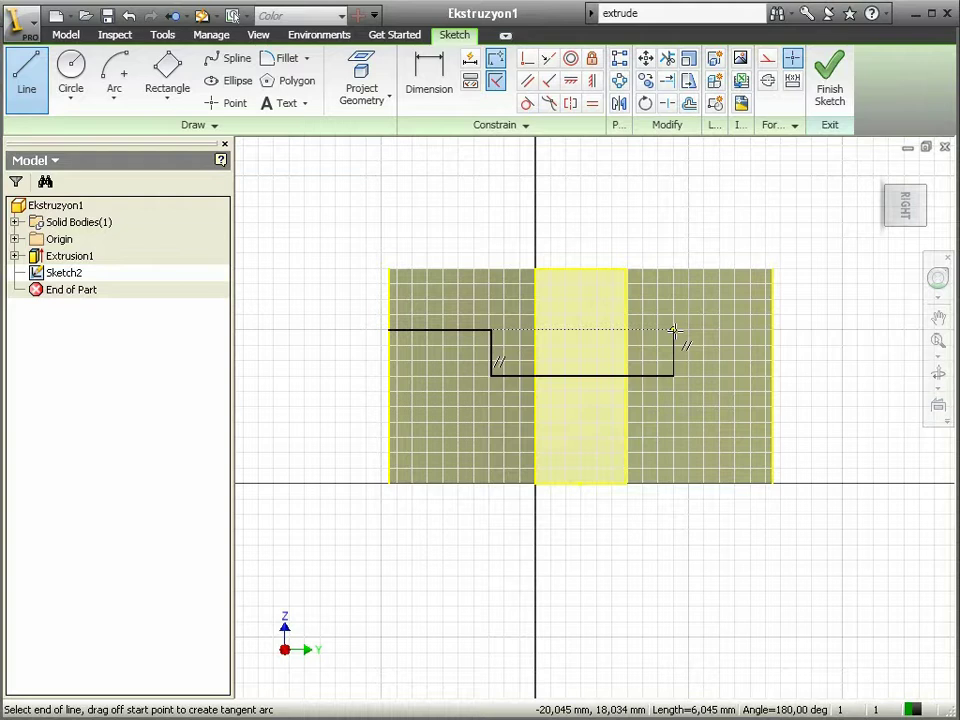
click(675, 329)
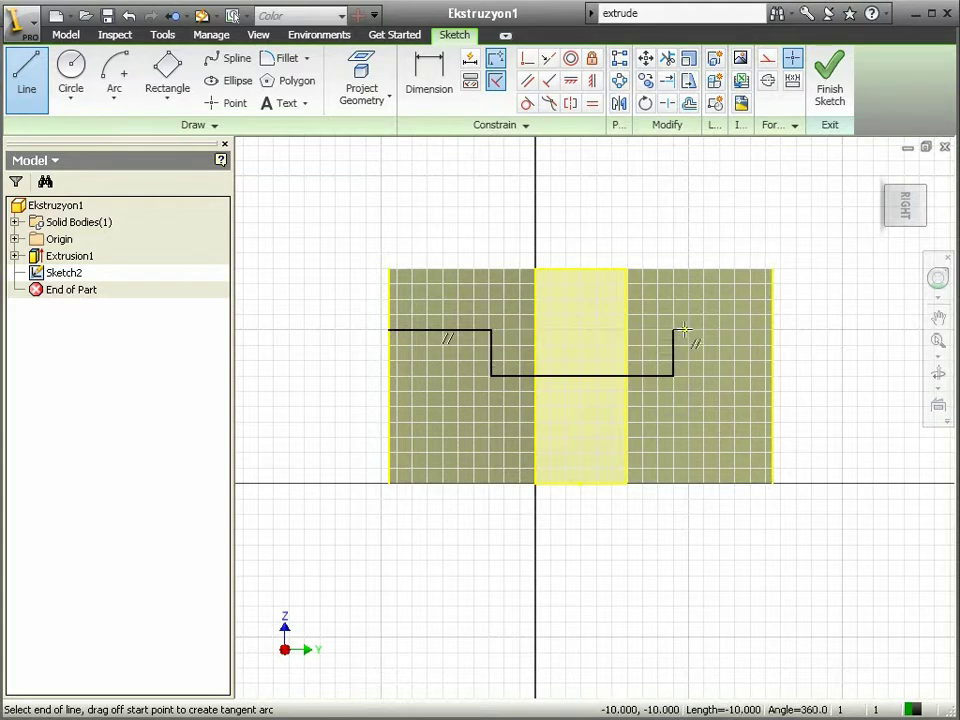
click(772, 330)
right_click(714, 370)
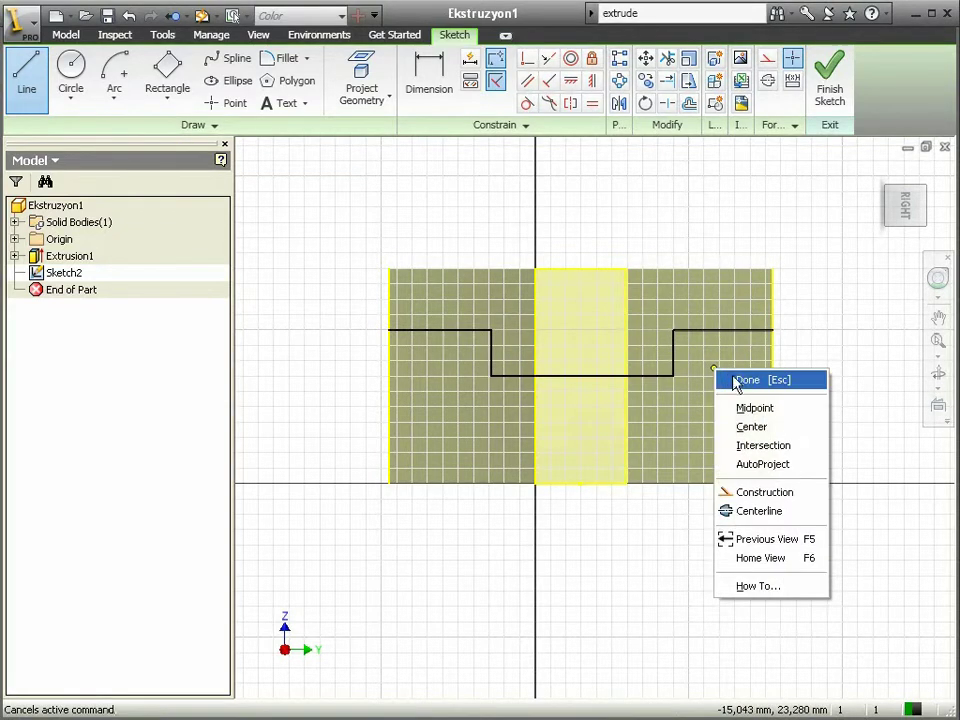
click(737, 383)
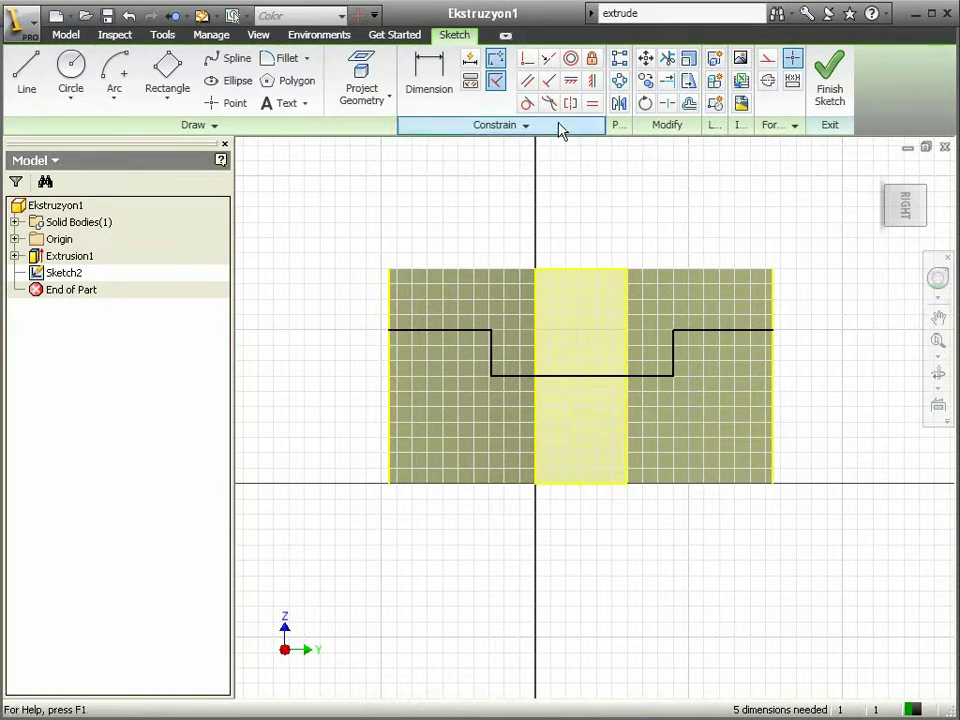
Step: Make the two upper horizontal segments of the stepped profile collinear
click(552, 60)
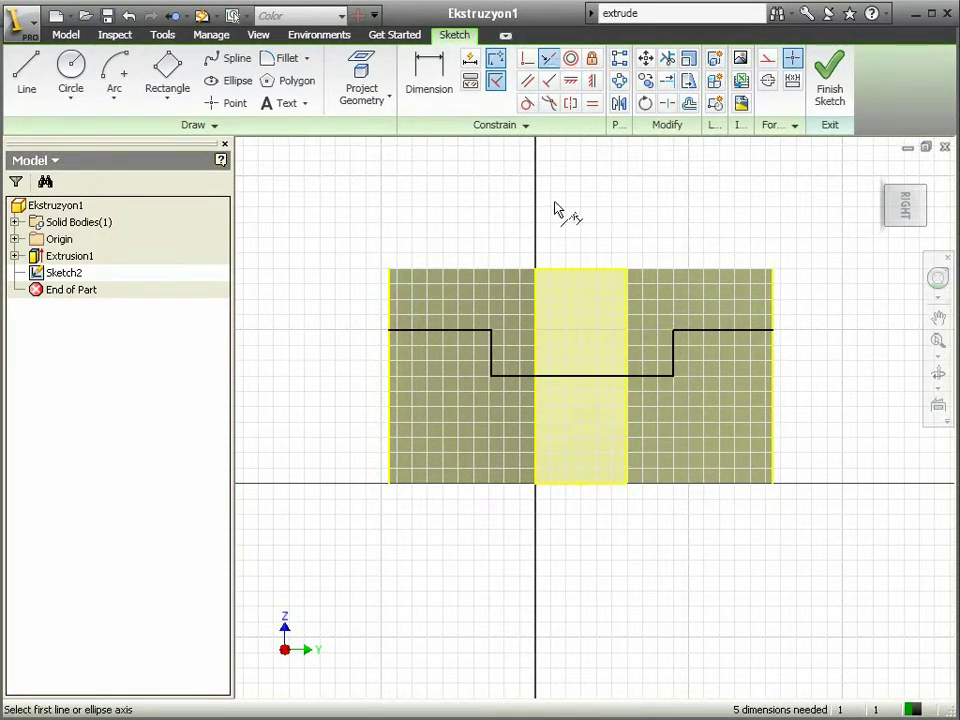
click(706, 340)
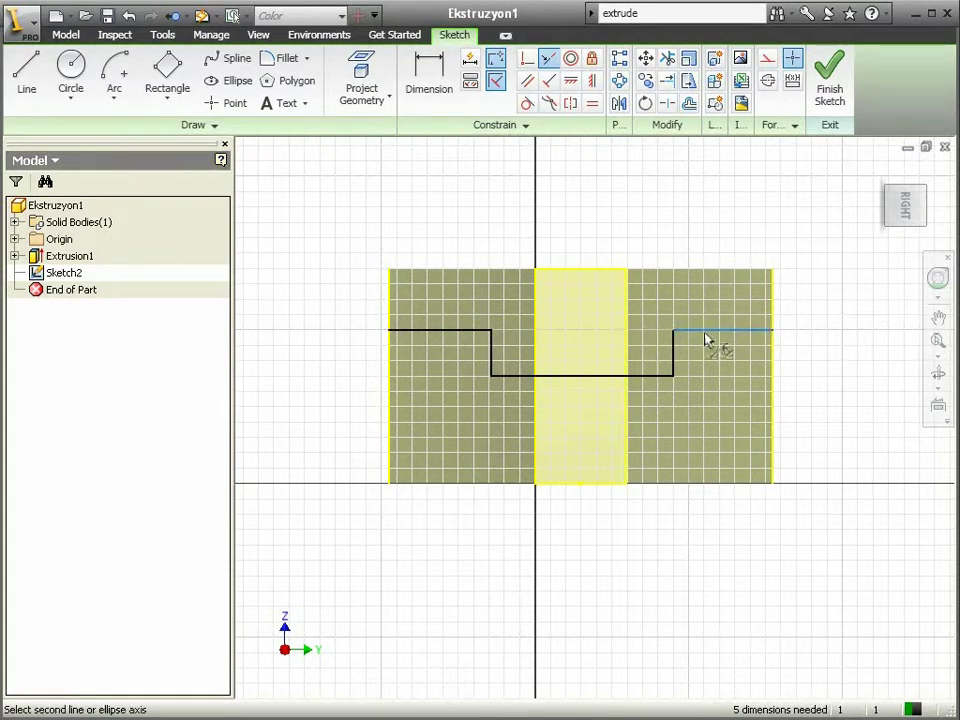
click(448, 340)
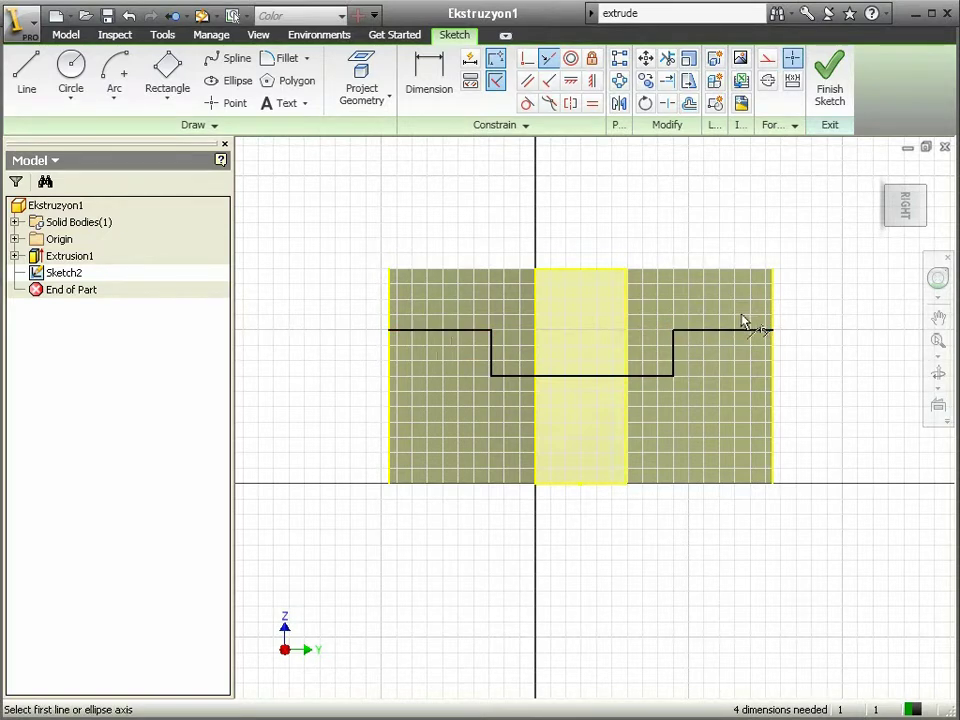
right_click(379, 193)
click(410, 204)
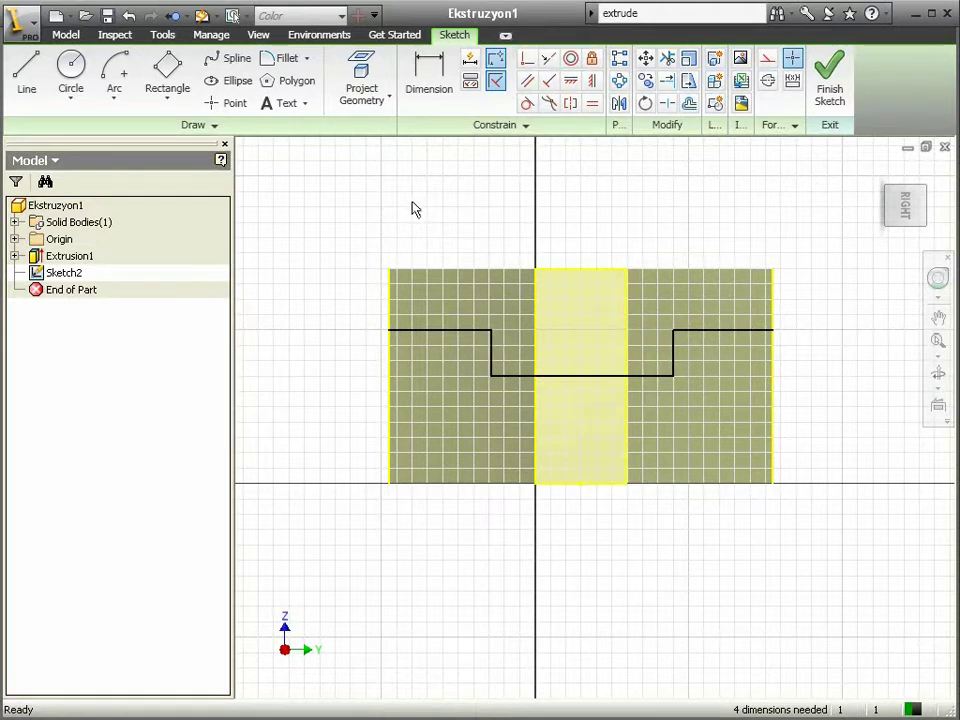
Step: Apply a horizontal constraint between the midpoint of the recess's bottom line and the midpoint of the end face's lower edge
click(572, 84)
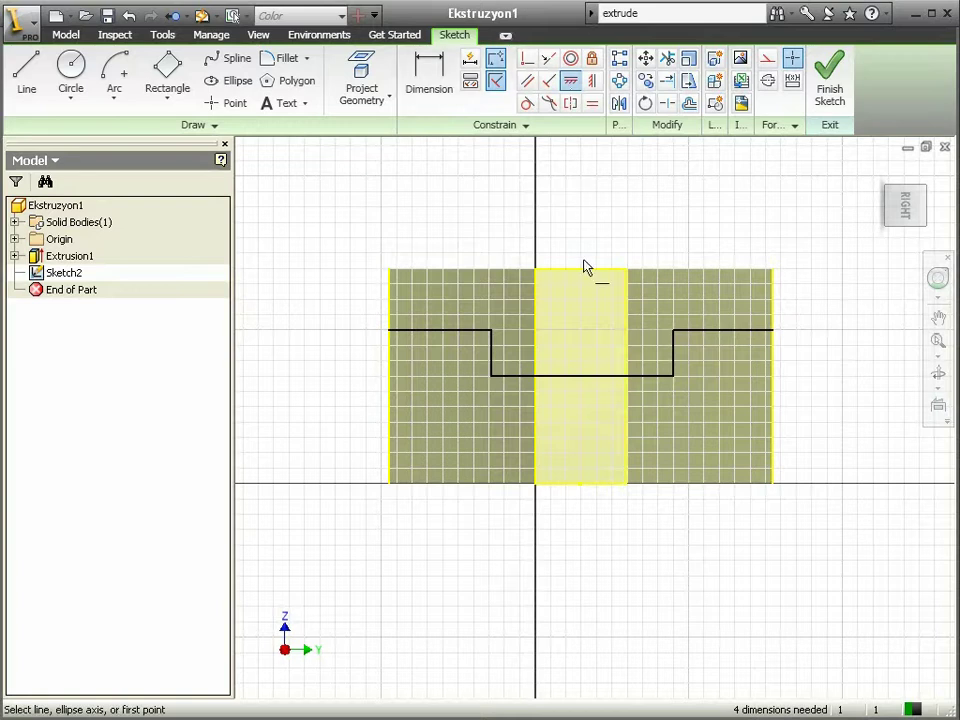
click(582, 377)
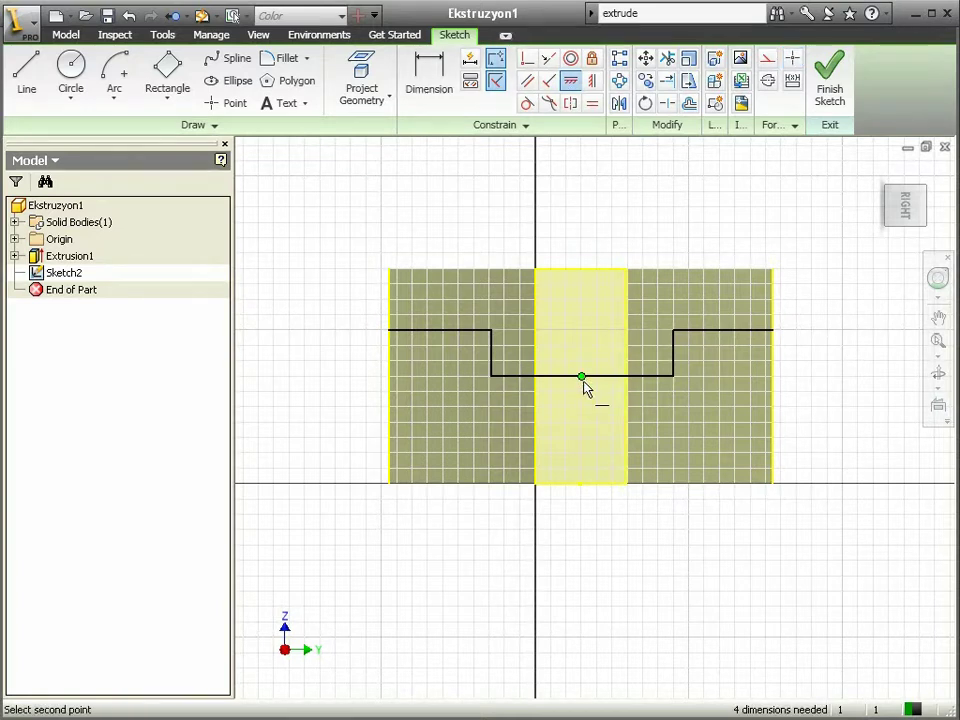
click(582, 486)
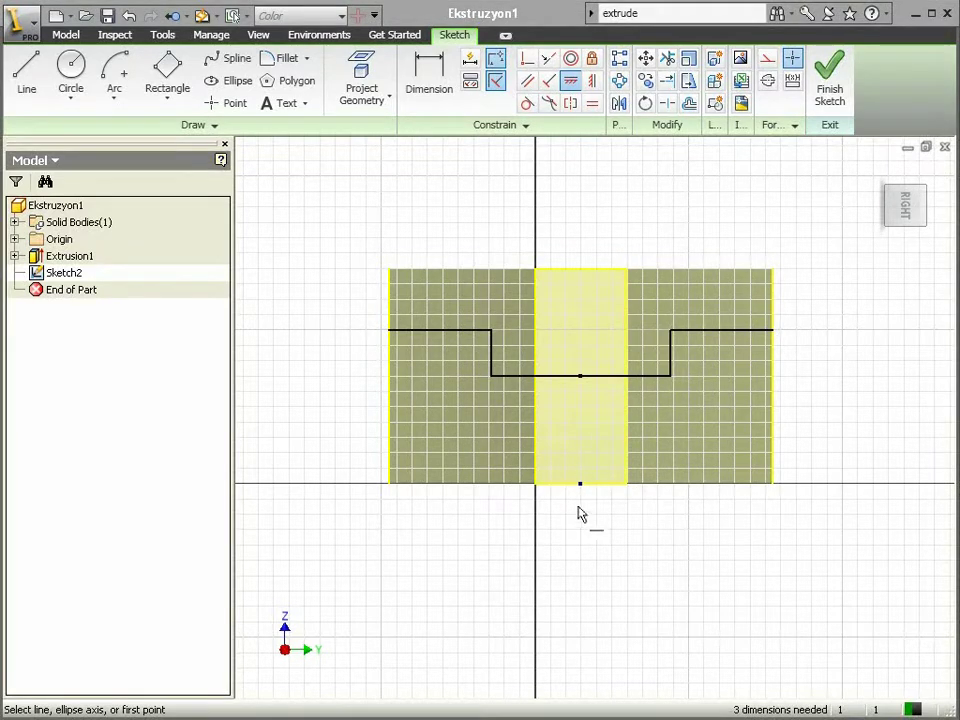
right_click(450, 202)
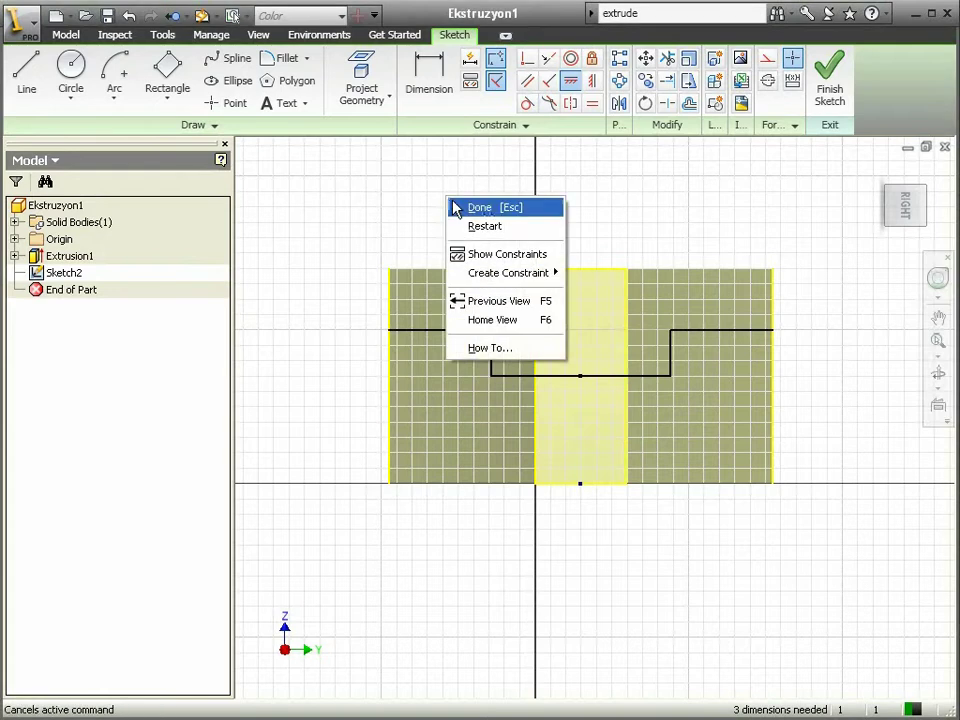
click(462, 208)
Step: Dimension the distance from the top of the projected outer edge to the adjacent upper horizontal segment as 6 mm
click(445, 90)
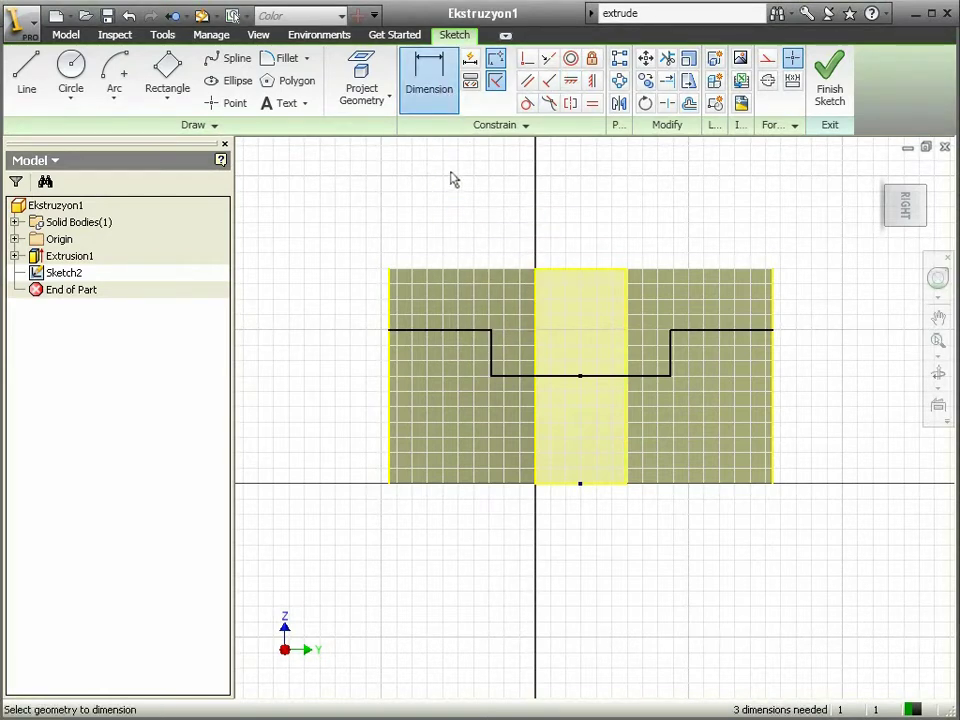
click(391, 271)
click(401, 330)
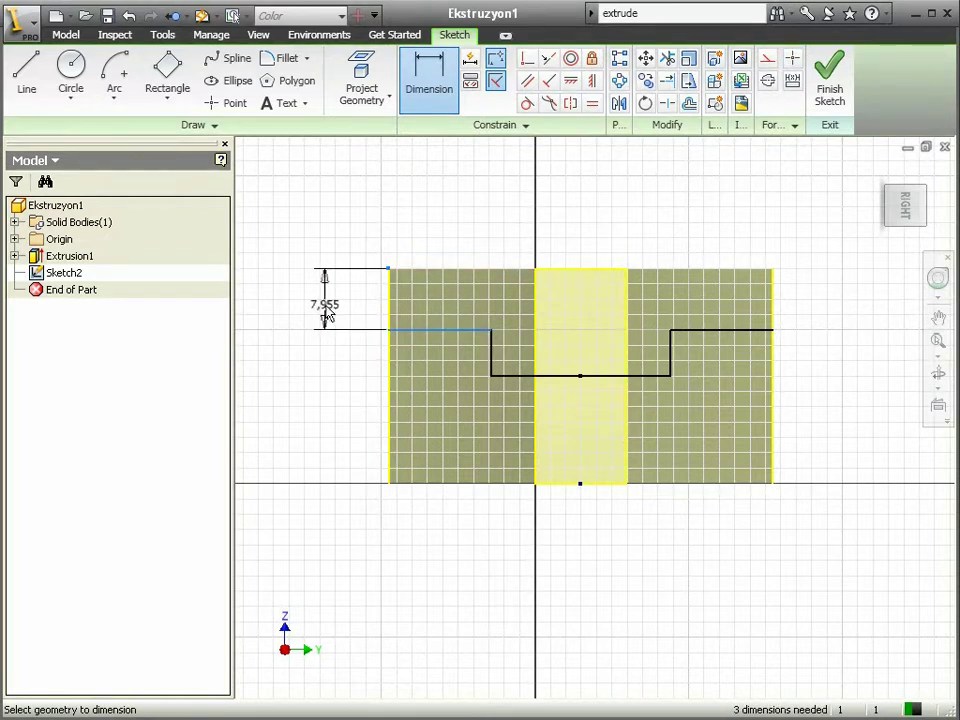
click(329, 315)
click(338, 312)
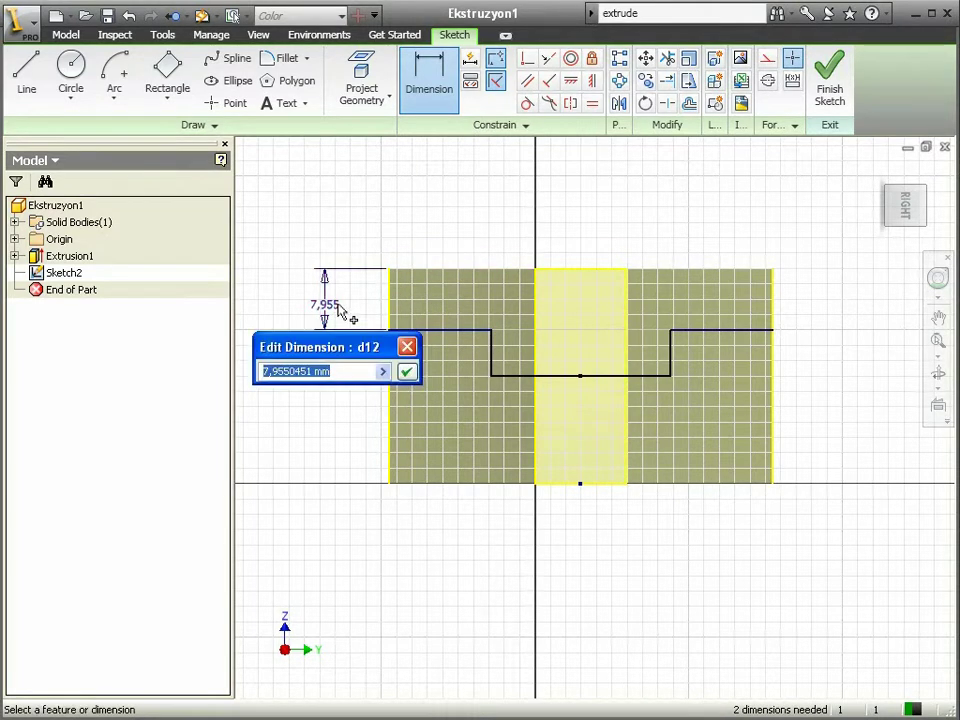
text(6)
key(Return)
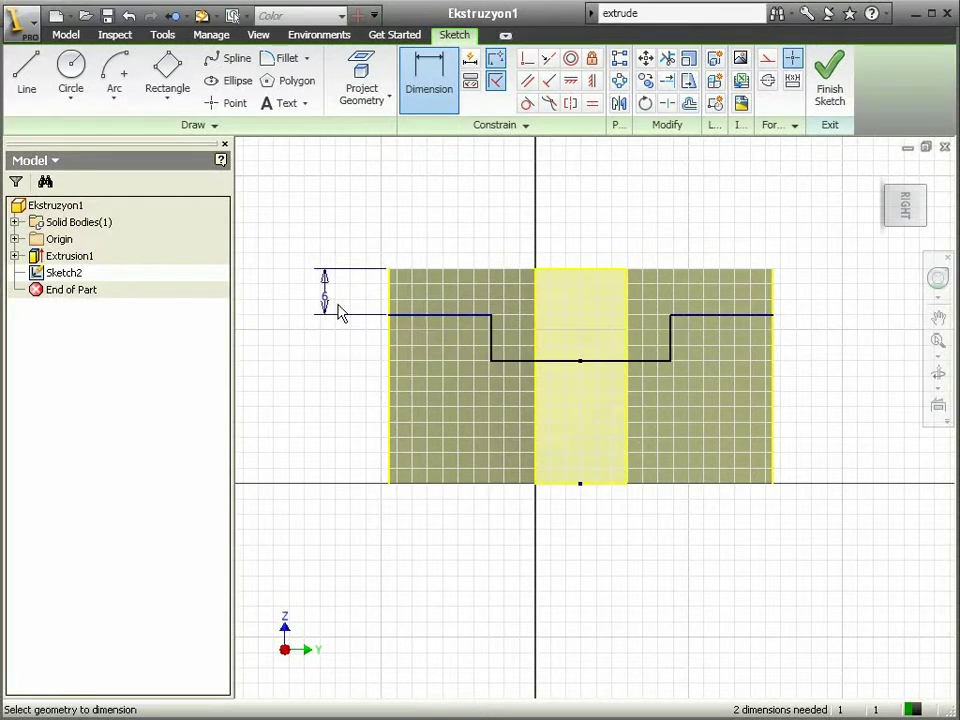
Step: Dimension the width of the recess's bottom line as 22 mm and finish the sketch
click(552, 361)
click(583, 532)
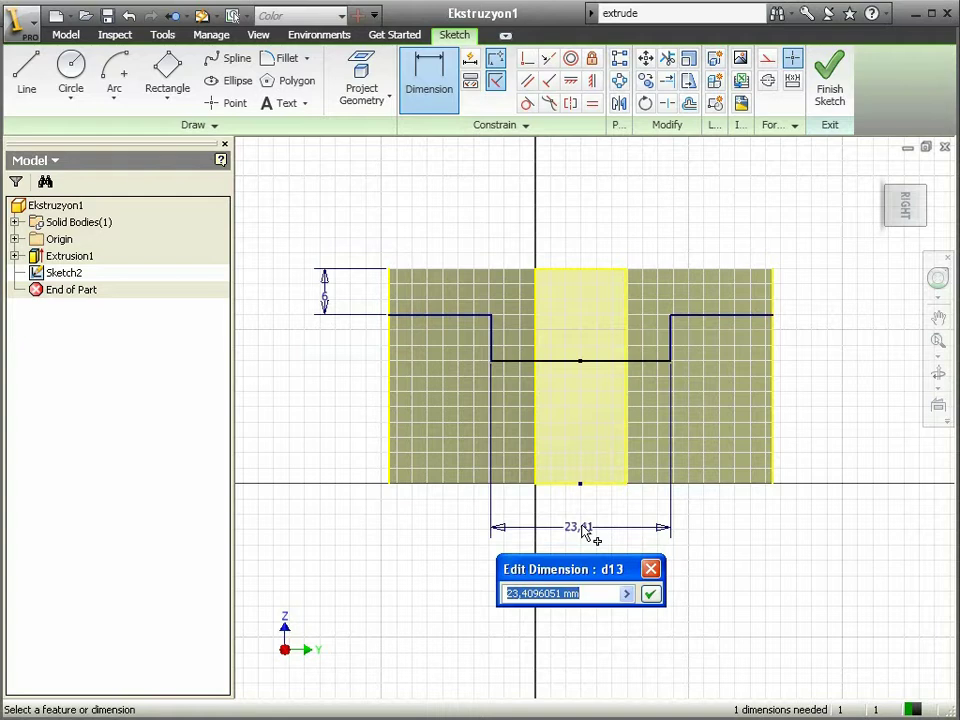
text(22)
key(Return)
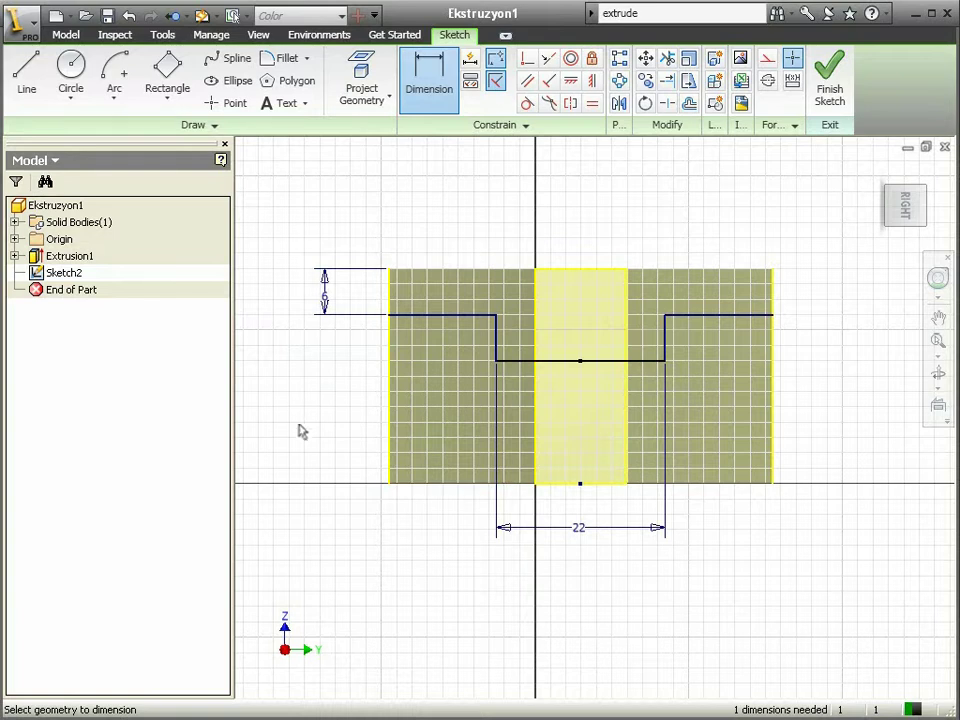
right_click(369, 207)
click(385, 210)
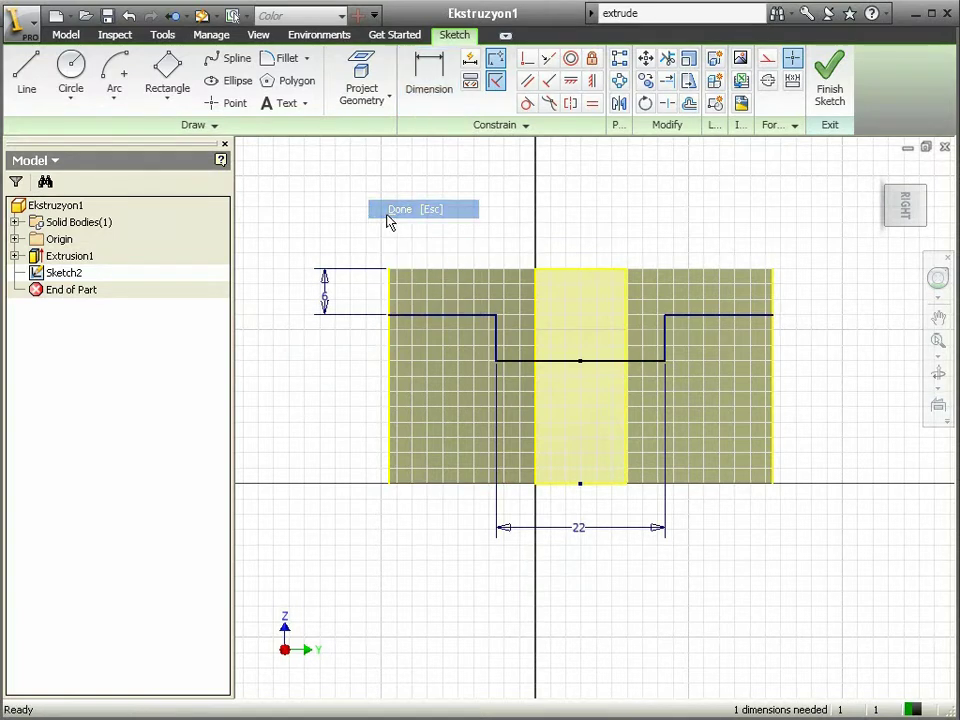
click(830, 93)
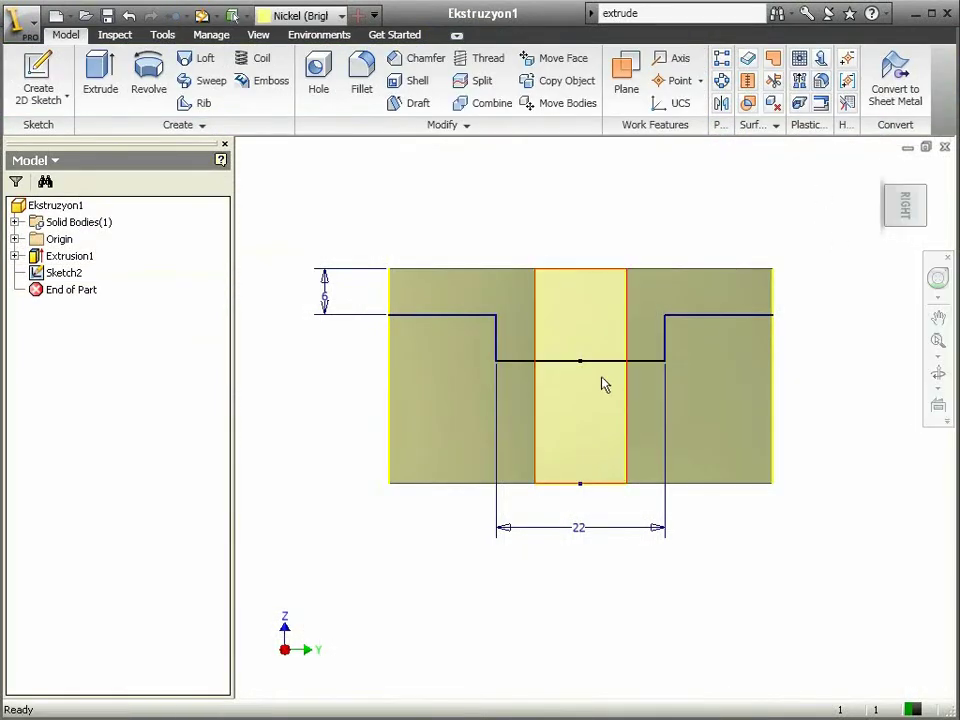
click(908, 199)
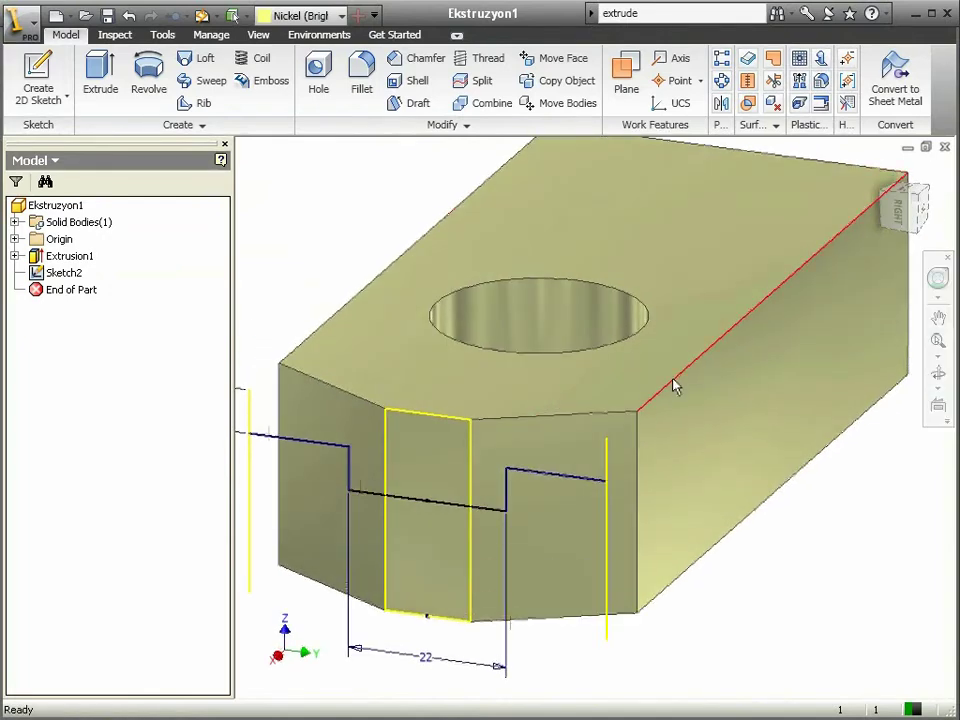
scroll(675, 385, up, 3)
scroll(676, 386, down, 3)
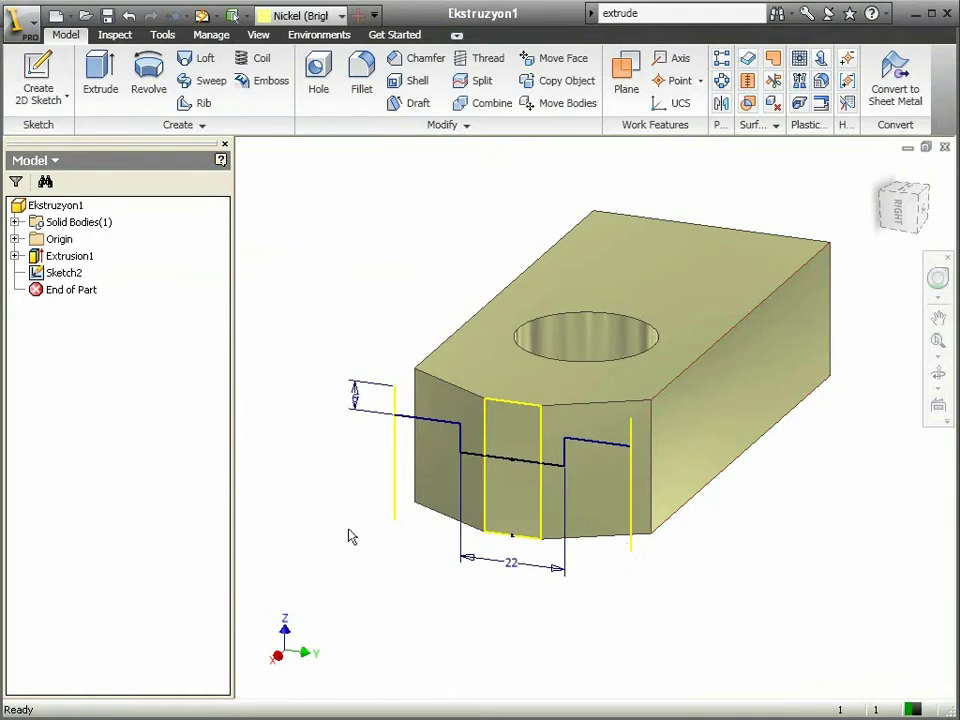
click(121, 92)
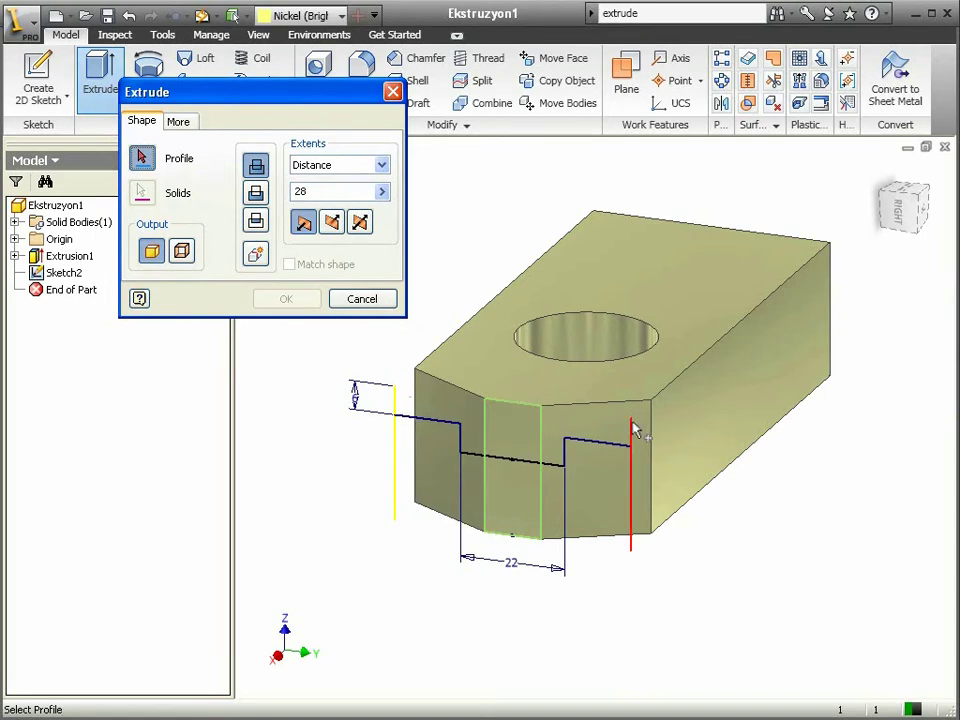
click(362, 299)
Step: Reopen the end-face sketch and close the stepped profile with a line joining the top ends of the two projected outer edges
click(63, 273)
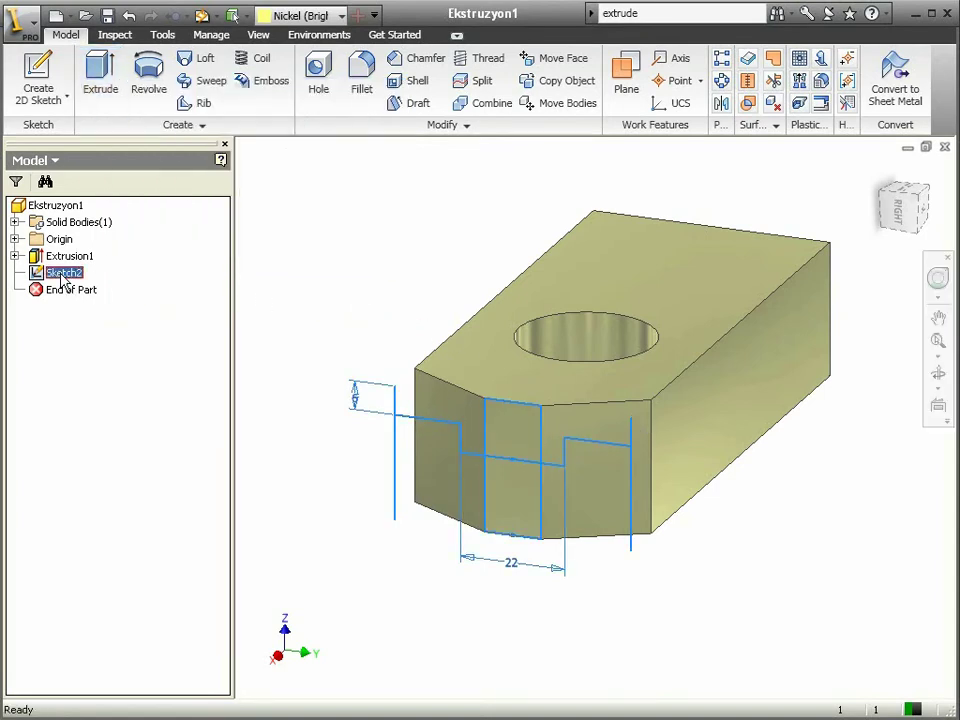
click(59, 275)
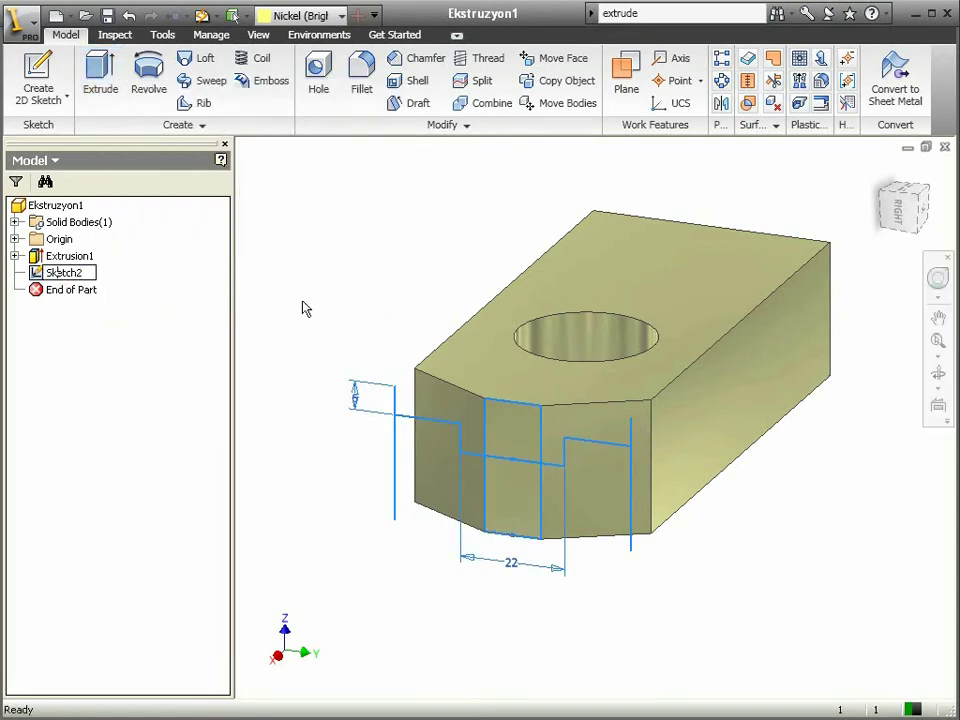
double_click(63, 273)
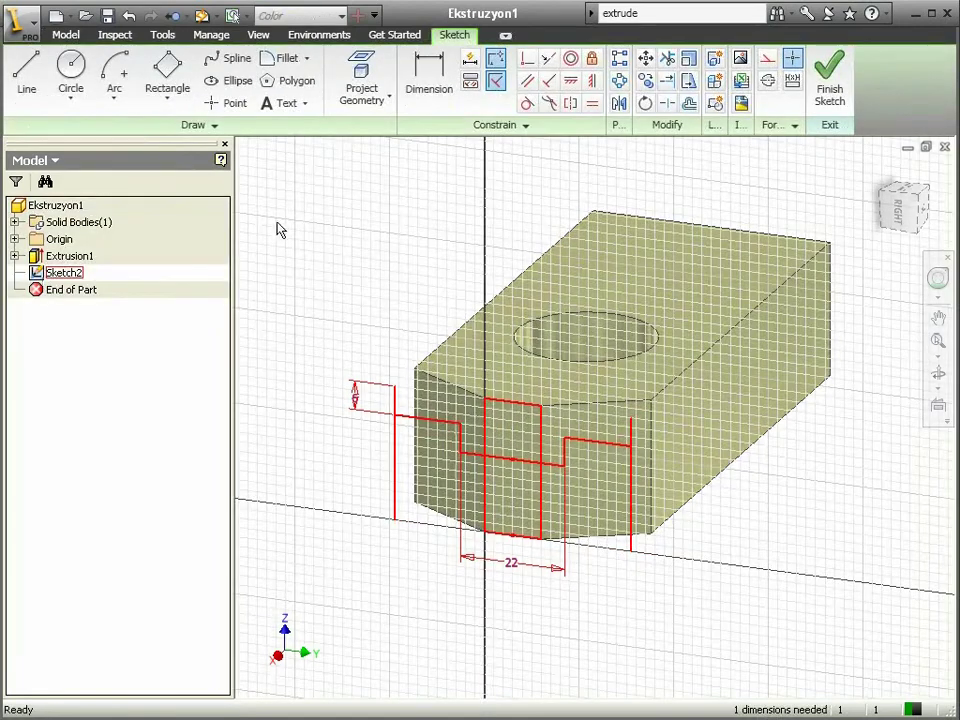
click(27, 80)
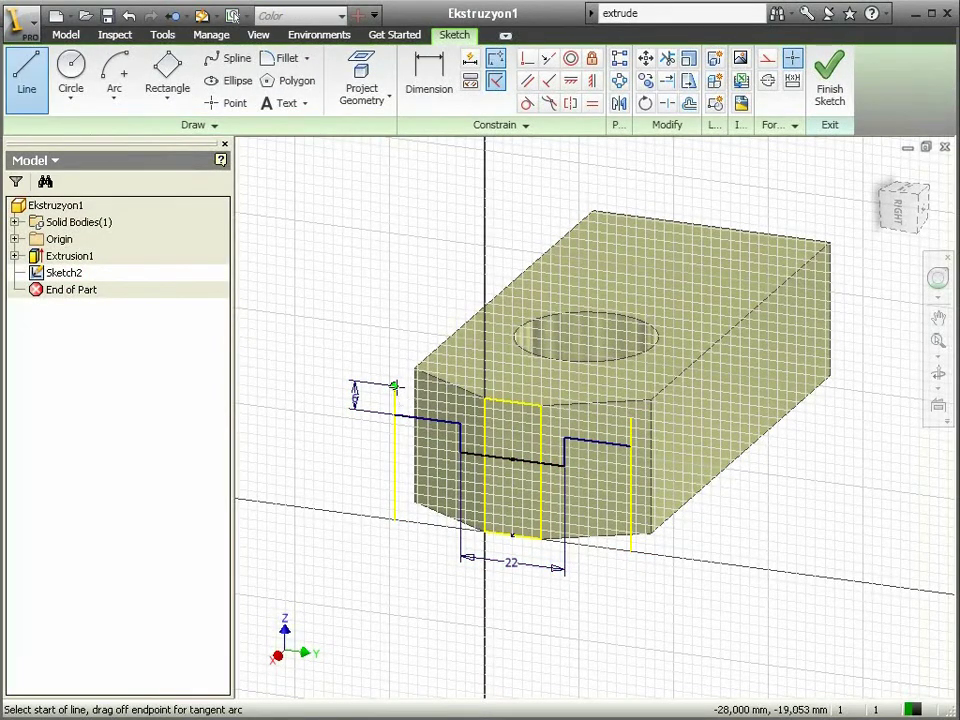
click(394, 386)
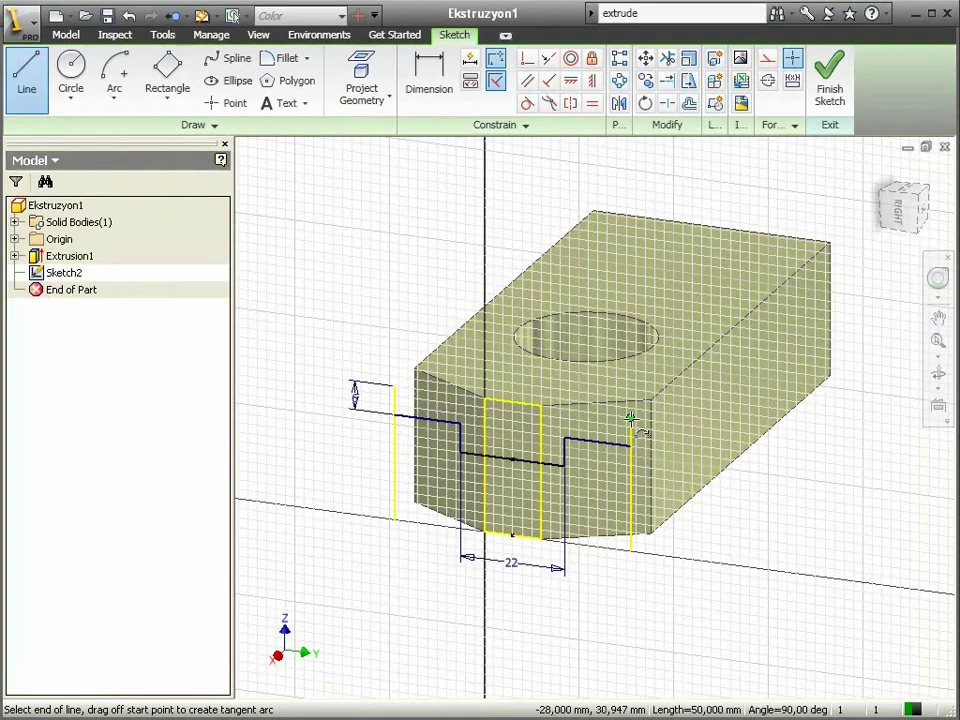
click(631, 418)
right_click(333, 168)
click(370, 178)
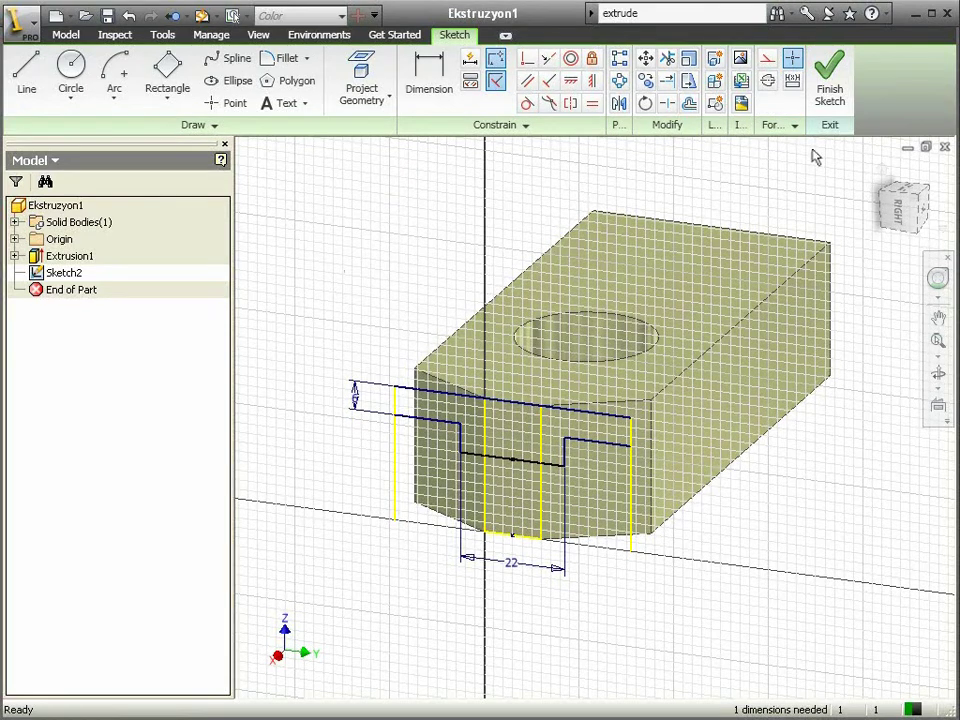
click(830, 90)
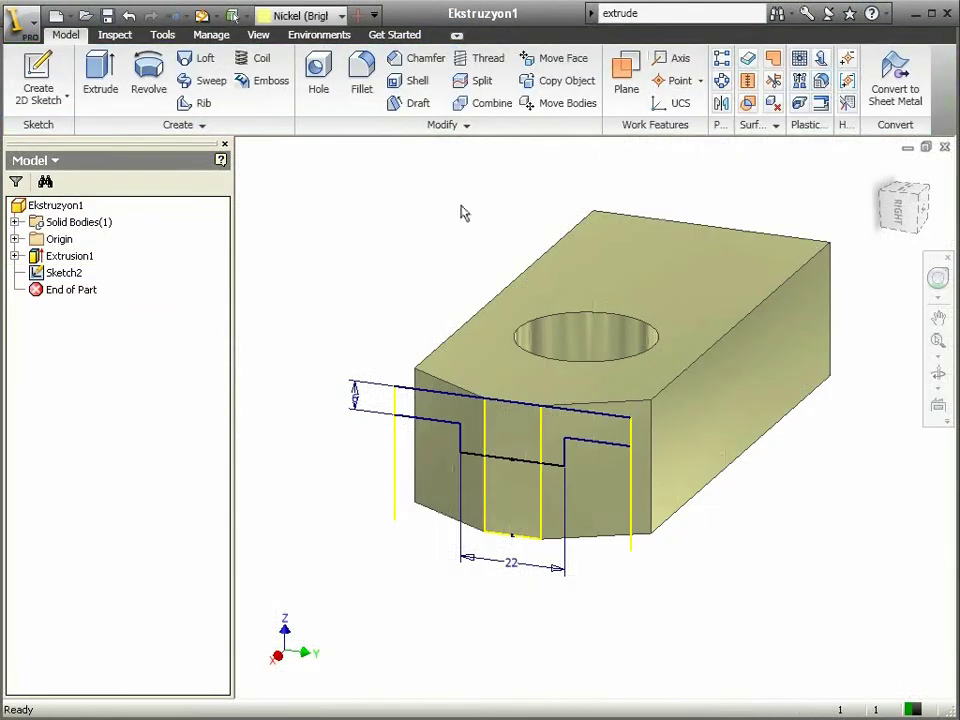
Step: Extrude the closed stepped region above the profile line as a cut, 48 mm deep into the block
click(99, 78)
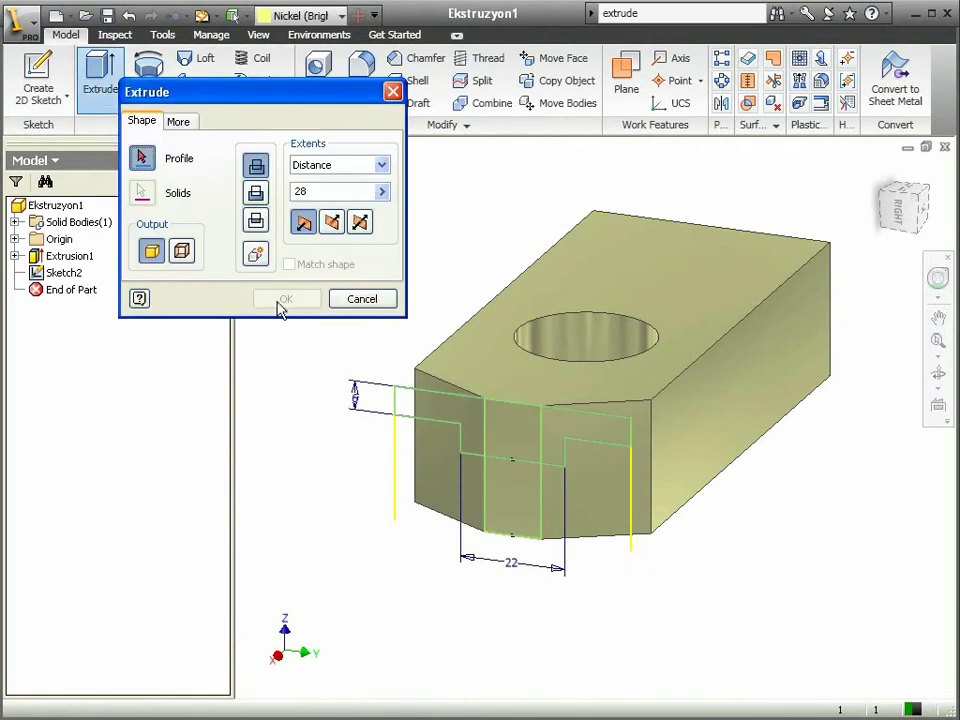
click(416, 404)
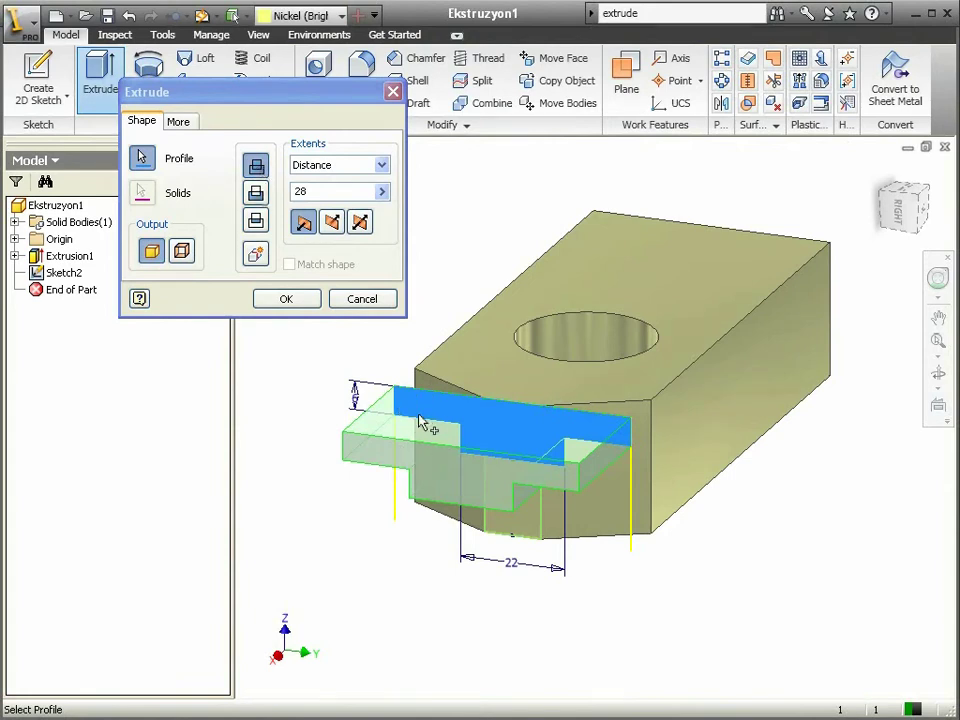
click(257, 195)
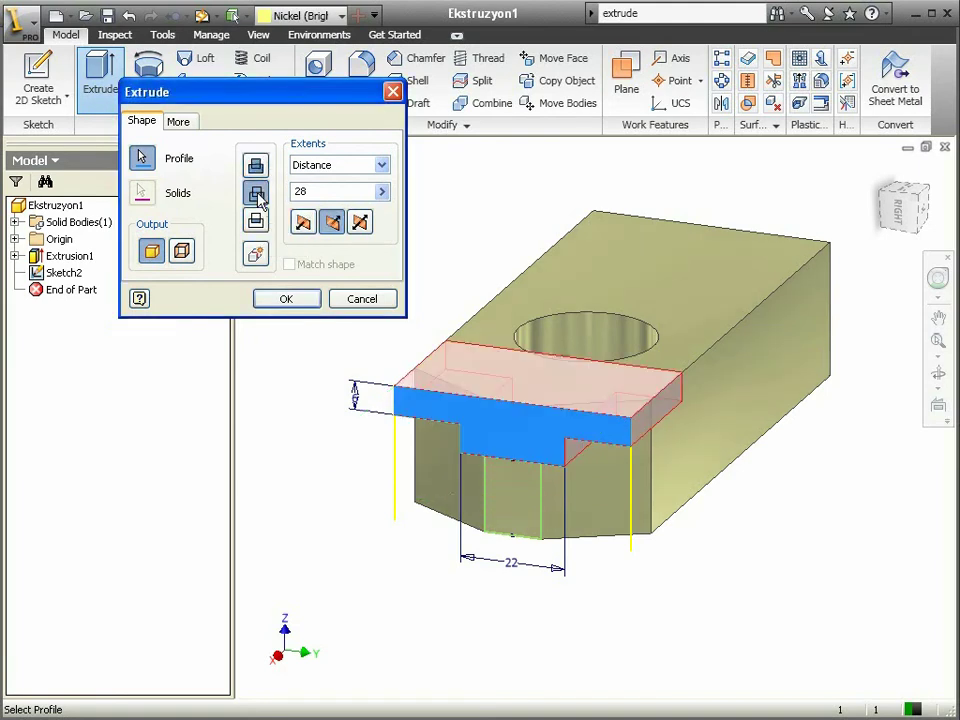
click(298, 192)
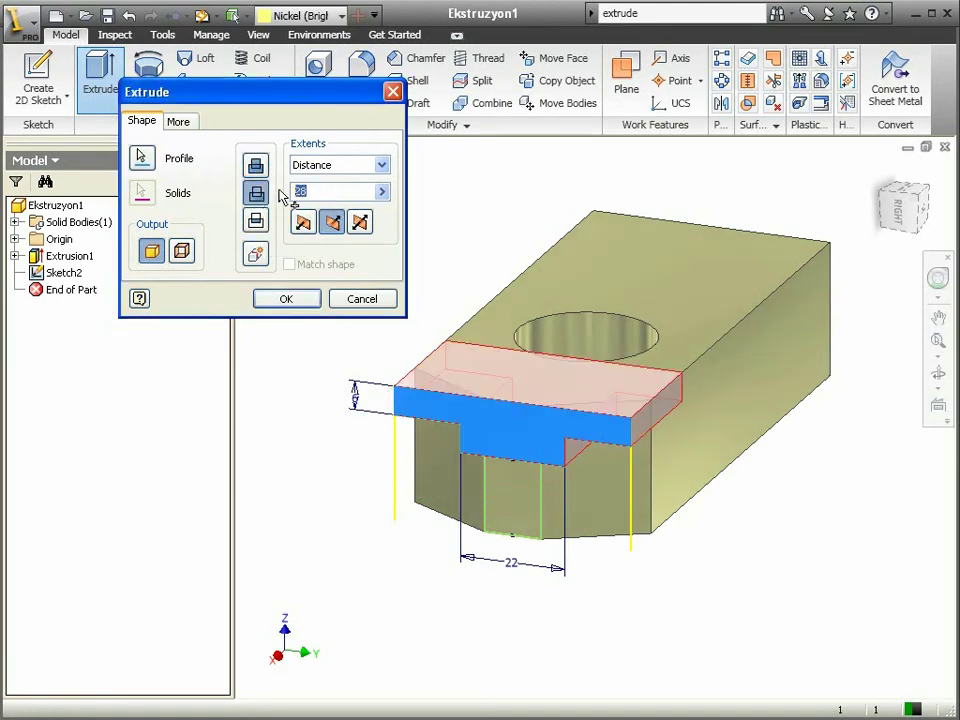
text(48)
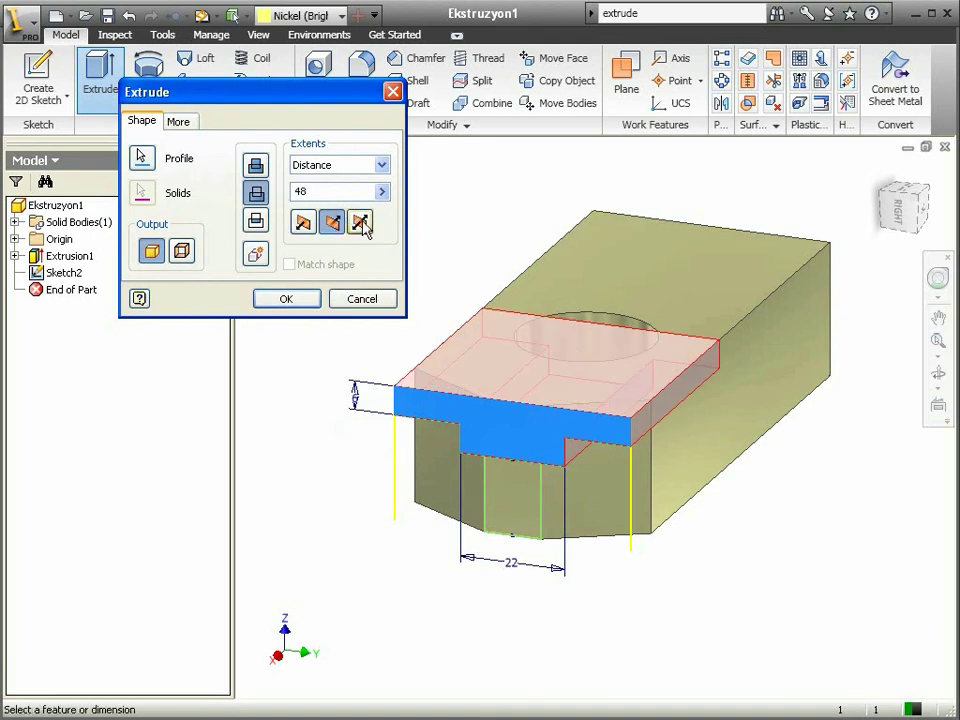
click(298, 300)
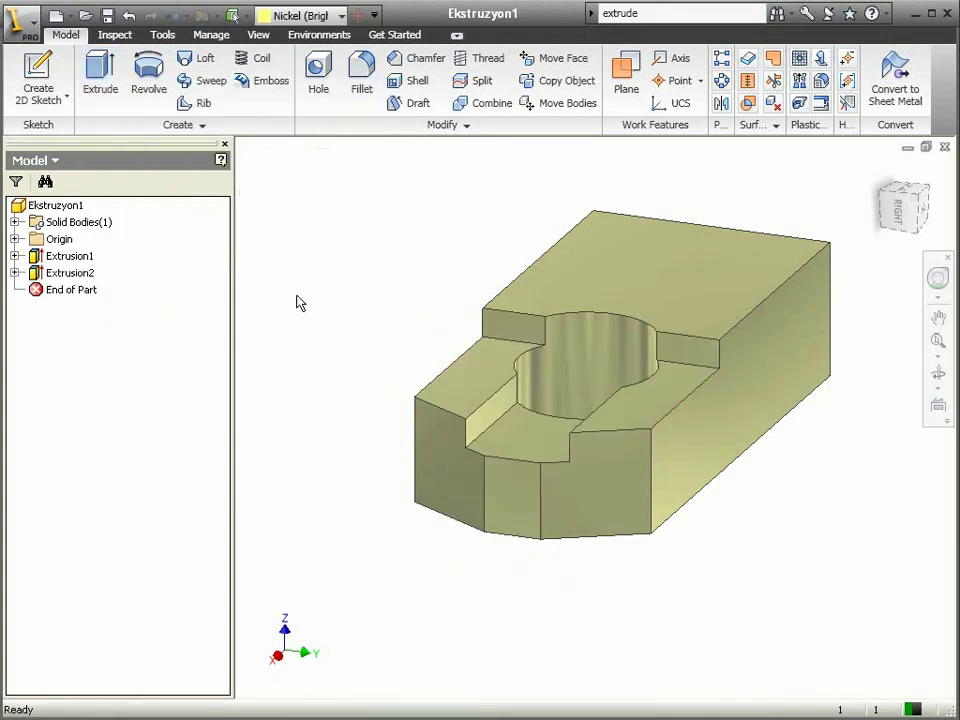